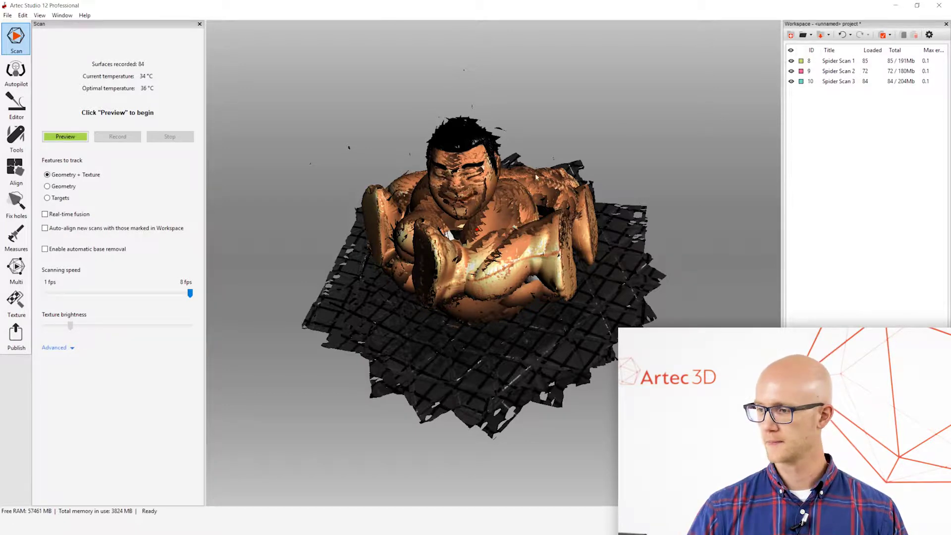
- Inspect the three combined scans from several angles, then enter the Editor to run fine registration
mouse_move(536, 177)
mouse_down()
mouse_move(484, 230)
mouse_move(493, 202)
mouse_up()
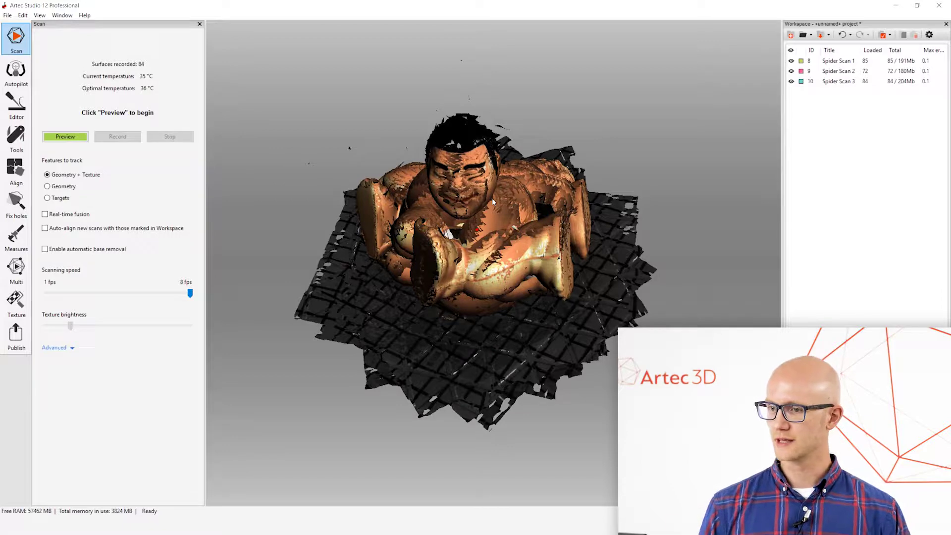
mouse_move(468, 277)
mouse_down()
mouse_move(482, 224)
mouse_move(490, 264)
mouse_up()
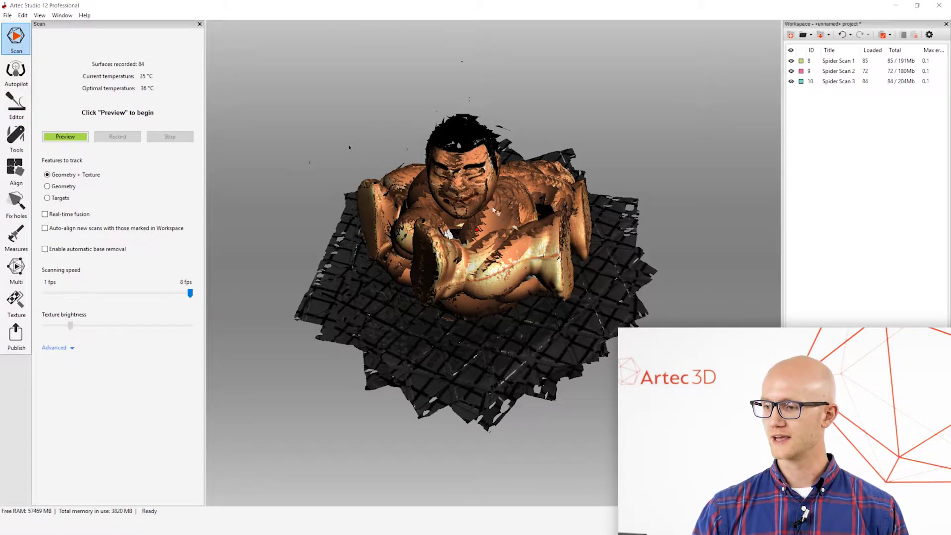
drag(493, 209, 489, 177)
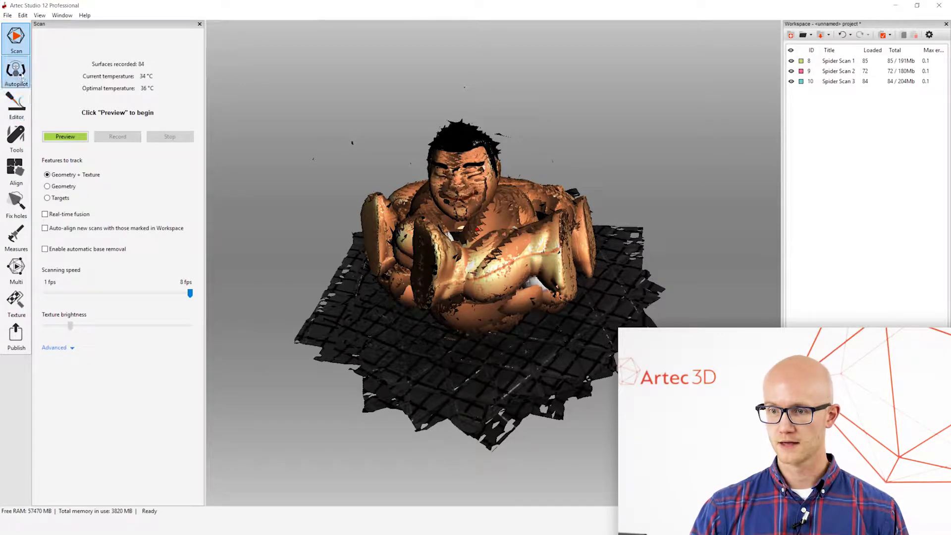
click(15, 106)
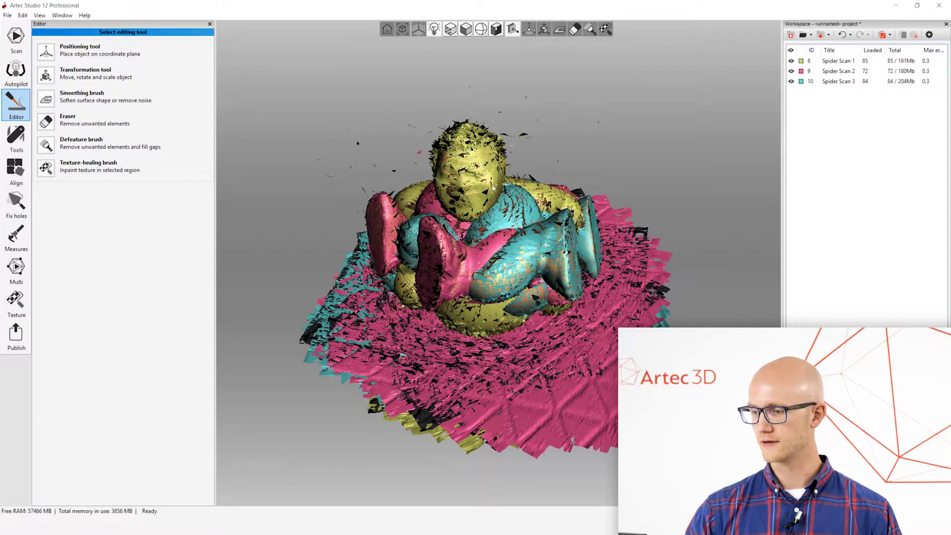
- Open the Eraser tool in the Editor and orbit the scans toward a front view
mouse_move(494, 187)
mouse_down()
mouse_move(509, 280)
mouse_move(501, 232)
mouse_up()
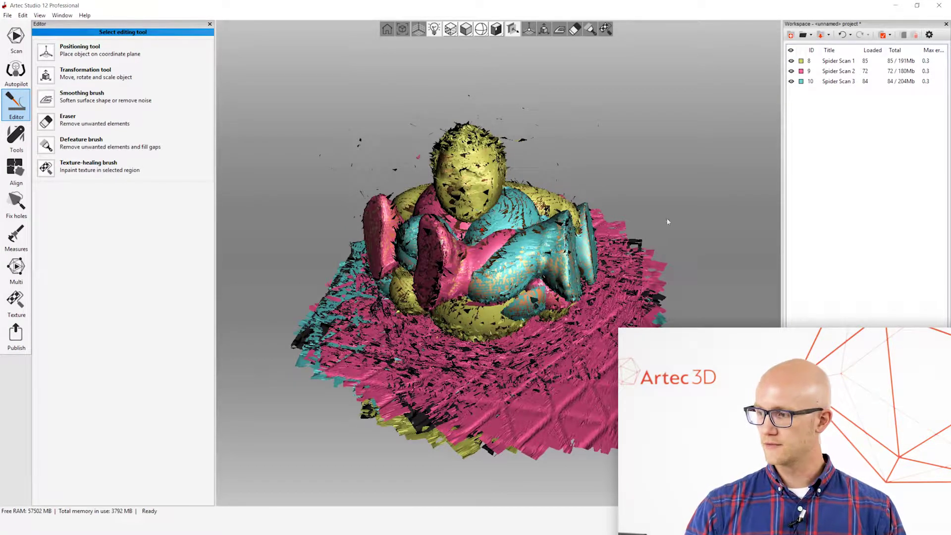
click(54, 117)
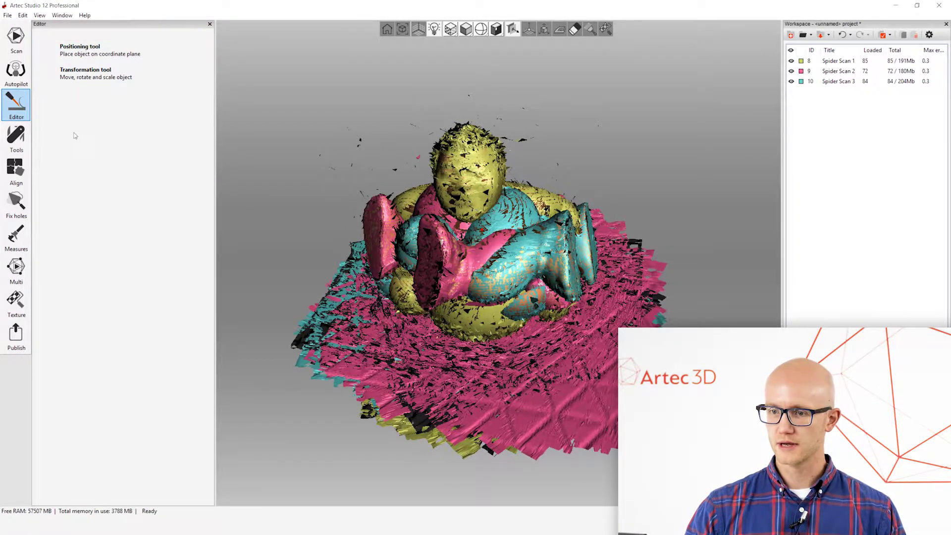
drag(618, 244, 612, 296)
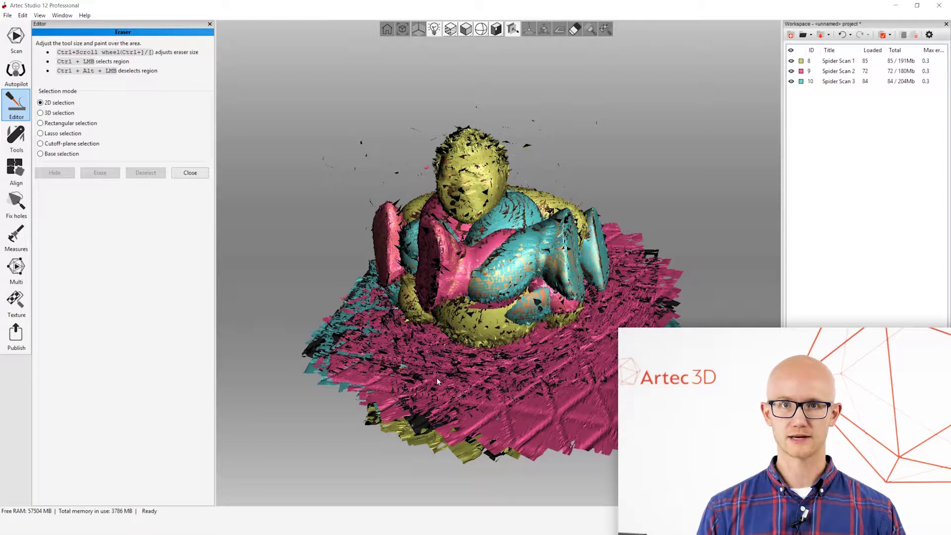
mouse_move(437, 380)
mouse_down()
mouse_move(503, 239)
mouse_move(511, 198)
mouse_move(217, 164)
mouse_up()
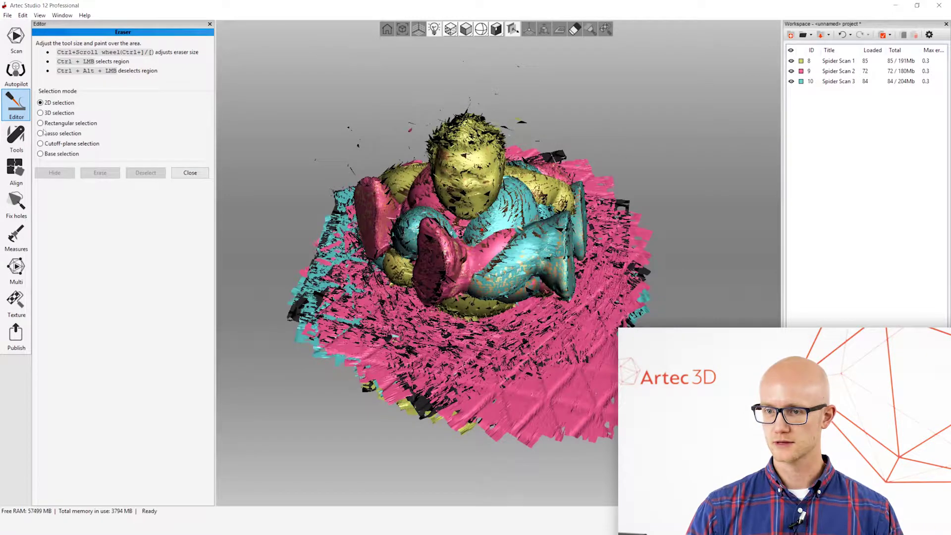
mouse_move(500, 219)
mouse_down()
mouse_move(486, 227)
mouse_move(513, 209)
mouse_up()
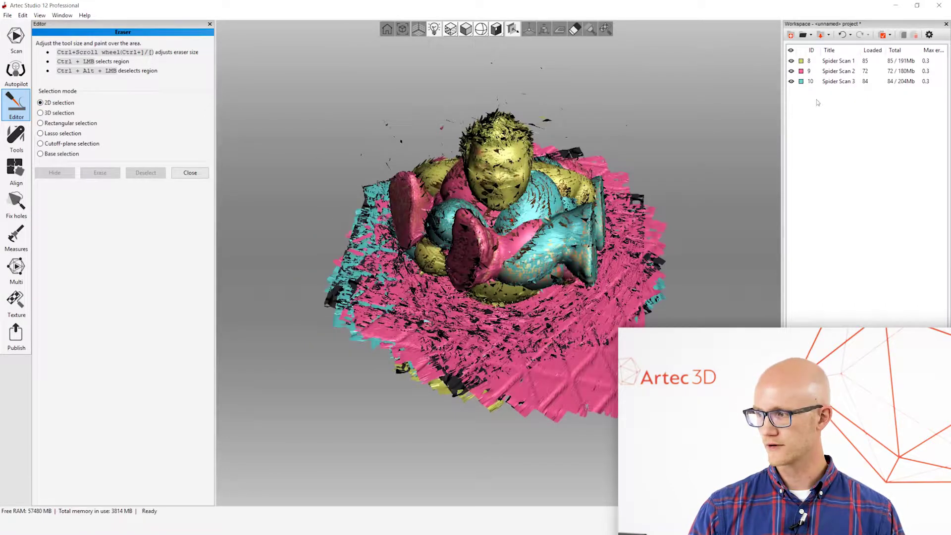
- Hide Spider Scans 2 and 3 and switch the Eraser to Cutoff-plane selection
click(792, 81)
click(791, 71)
drag(630, 199, 476, 214)
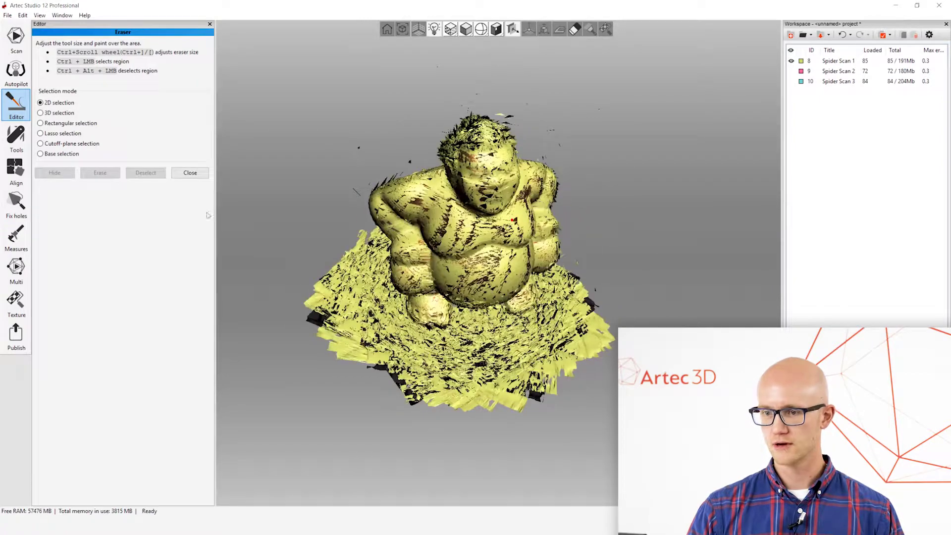
click(41, 144)
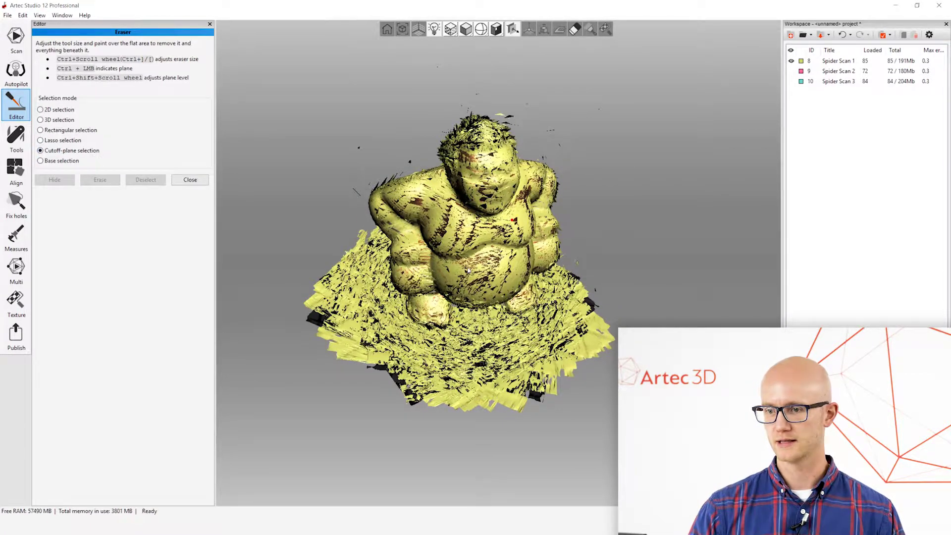
- Place a cutoff plane through Spider Scan 1's tiled base and erase everything below it
ctrl+scroll(527, 330, down, 3)
mouse_move(527, 323)
ctrl+mouse_down()
mouse_move(455, 358)
mouse_move(479, 367)
ctrl+mouse_up()
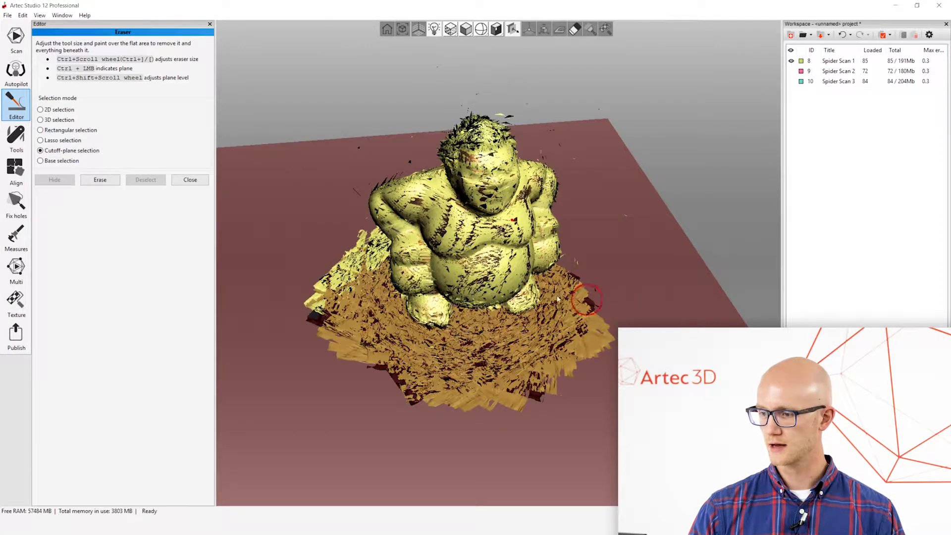
ctrl+click(456, 344)
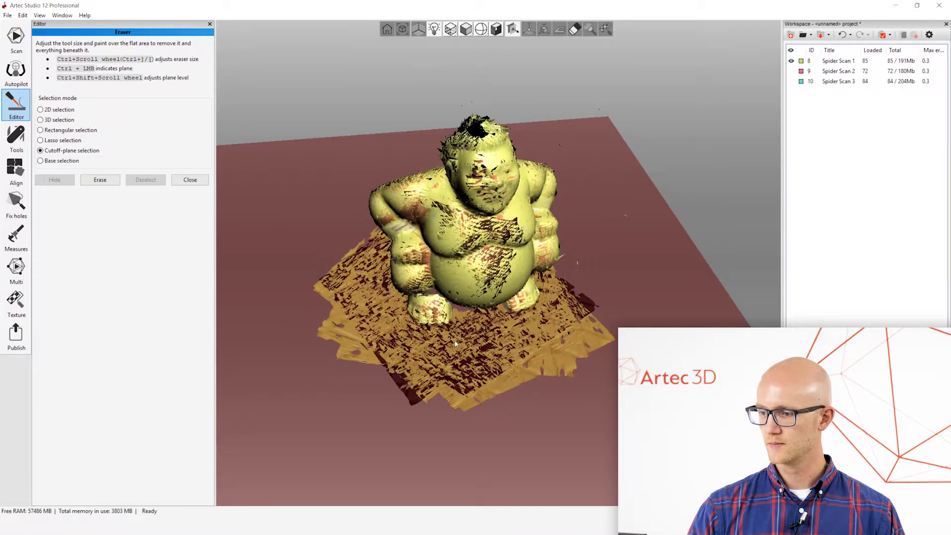
click(100, 179)
- Show only Spider Scan 2 and erase its base using Base selection
mouse_move(541, 333)
mouse_down()
mouse_move(531, 260)
mouse_move(530, 292)
mouse_move(550, 336)
mouse_up()
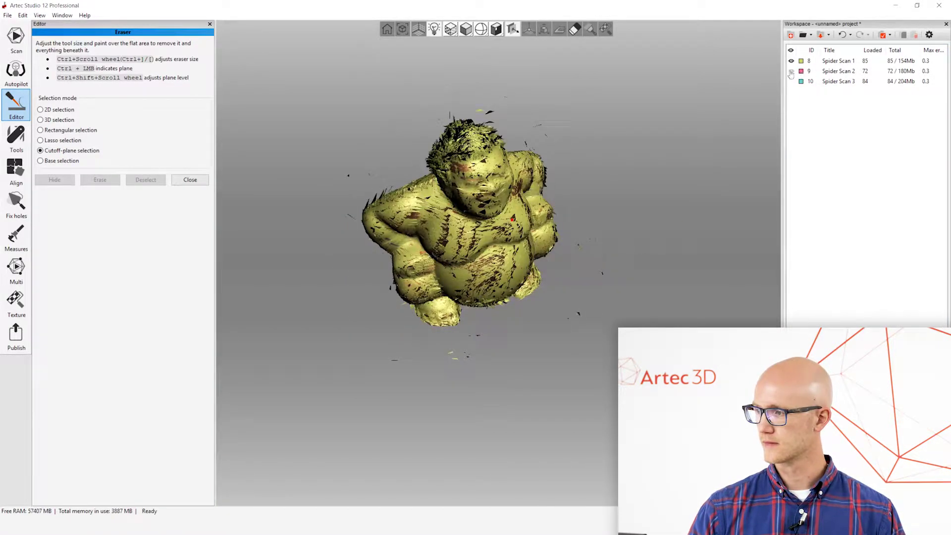
click(792, 71)
click(71, 161)
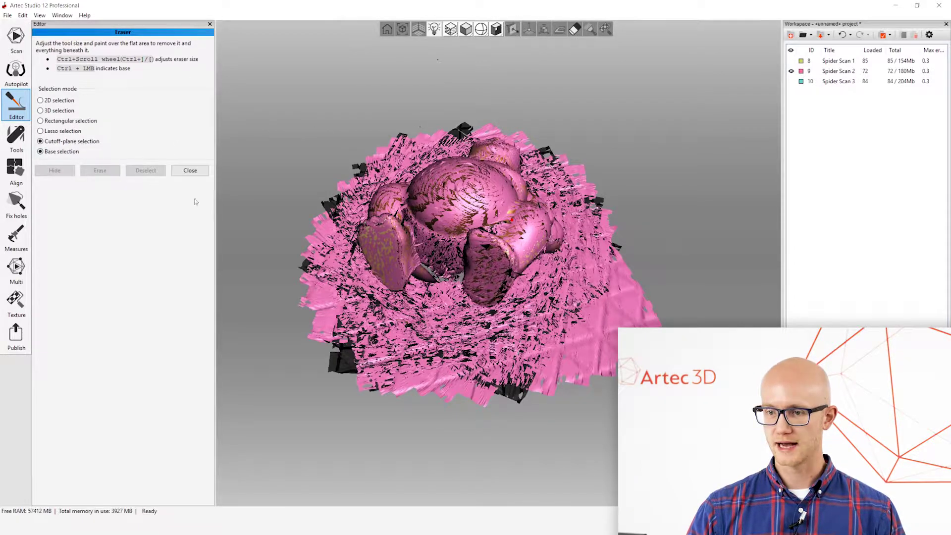
mouse_move(405, 347)
ctrl+mouse_down()
mouse_move(399, 317)
mouse_move(495, 344)
ctrl+mouse_up()
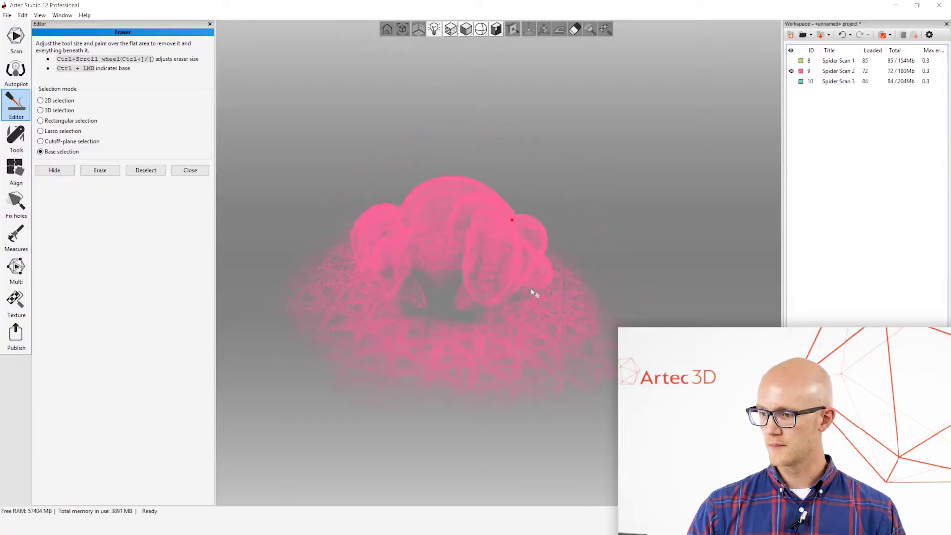
drag(479, 319, 226, 143)
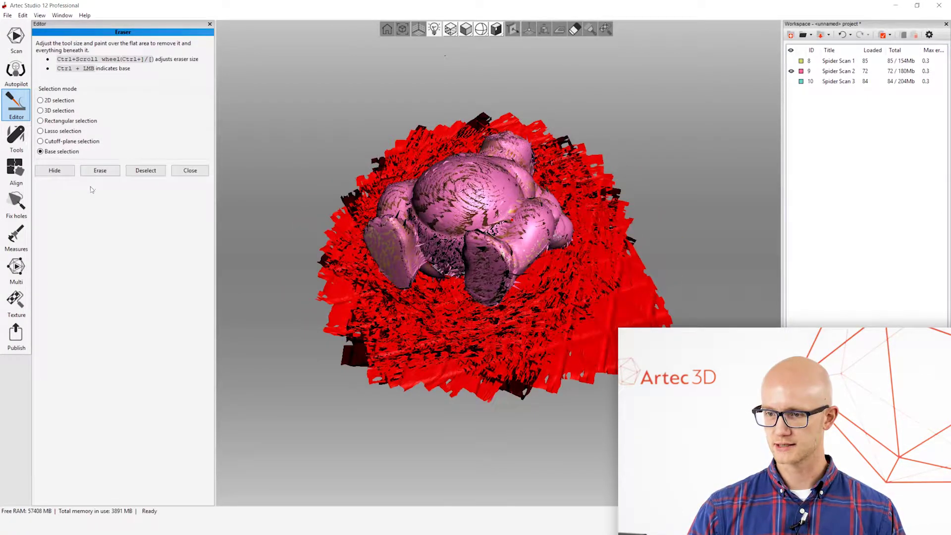
click(100, 170)
- Erase Spider Scan 3's base with Base selection, then show Spider Scan 2 again
click(792, 82)
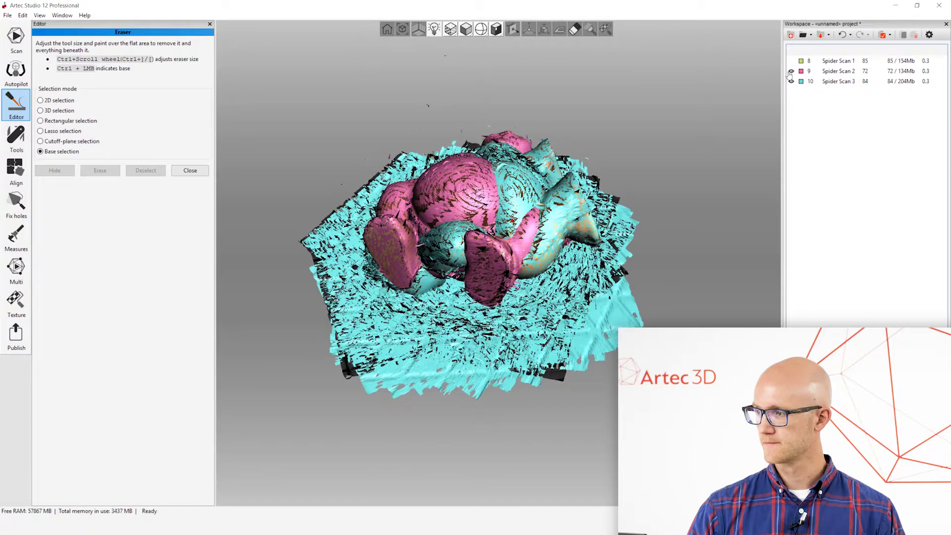
click(791, 71)
mouse_move(555, 300)
ctrl+mouse_down()
mouse_move(453, 337)
mouse_move(498, 319)
ctrl+mouse_up()
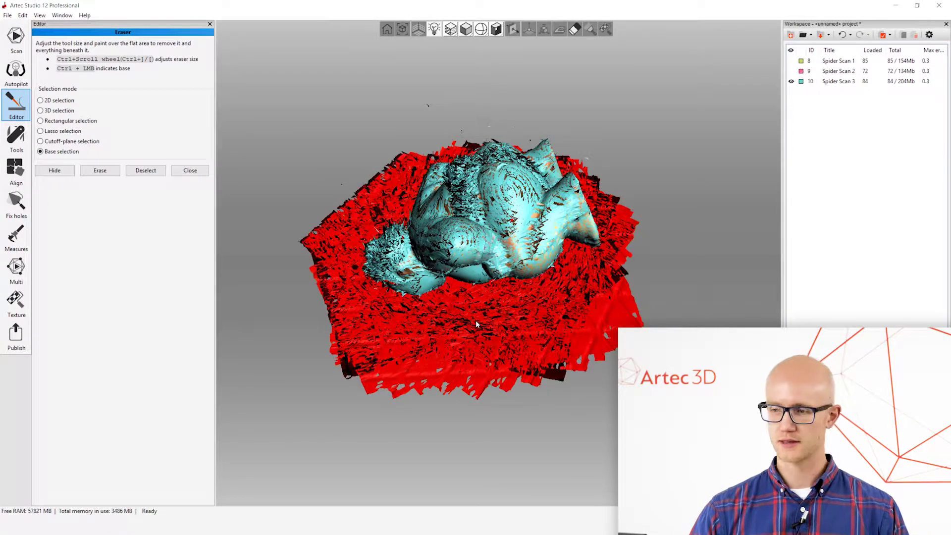
drag(476, 325, 171, 217)
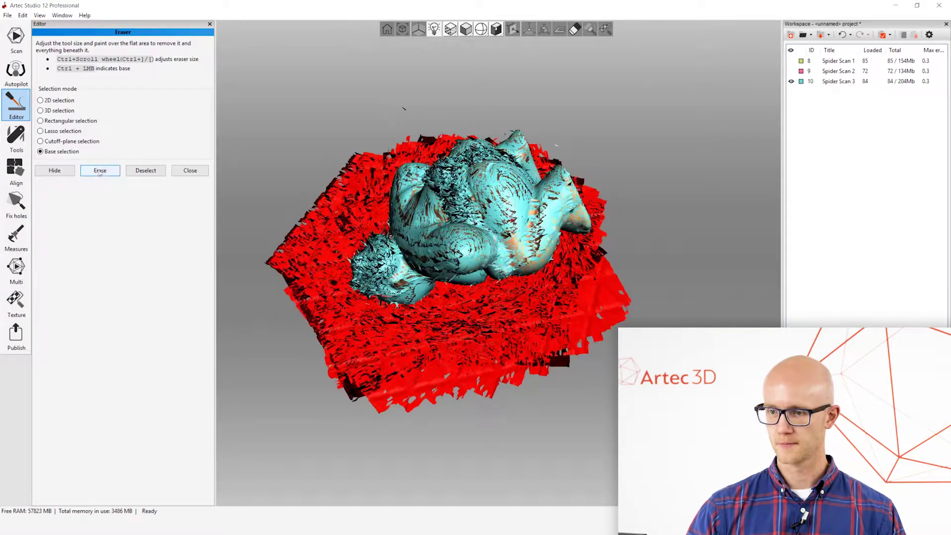
click(100, 171)
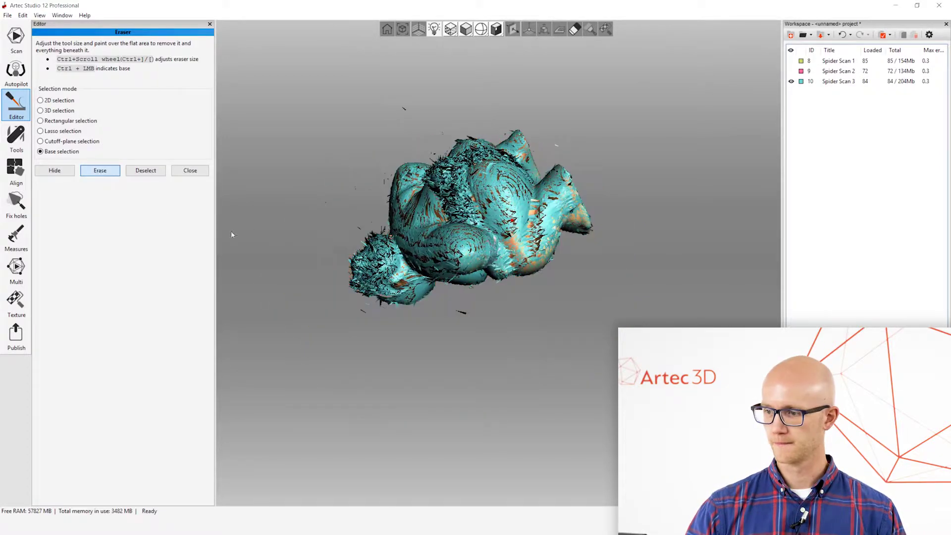
click(791, 71)
- Show Spider Scan 1 again, try a 2D-selection erase, and undo it
click(791, 60)
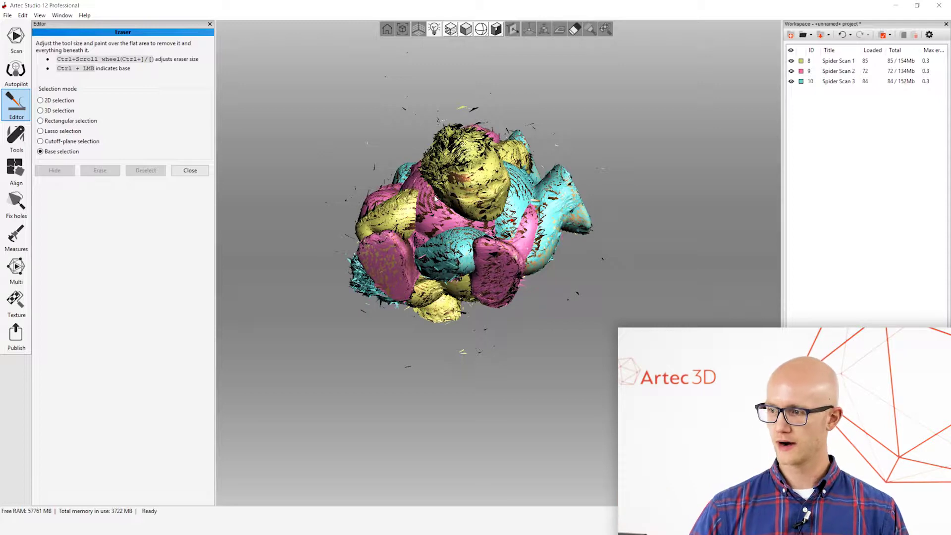
click(41, 100)
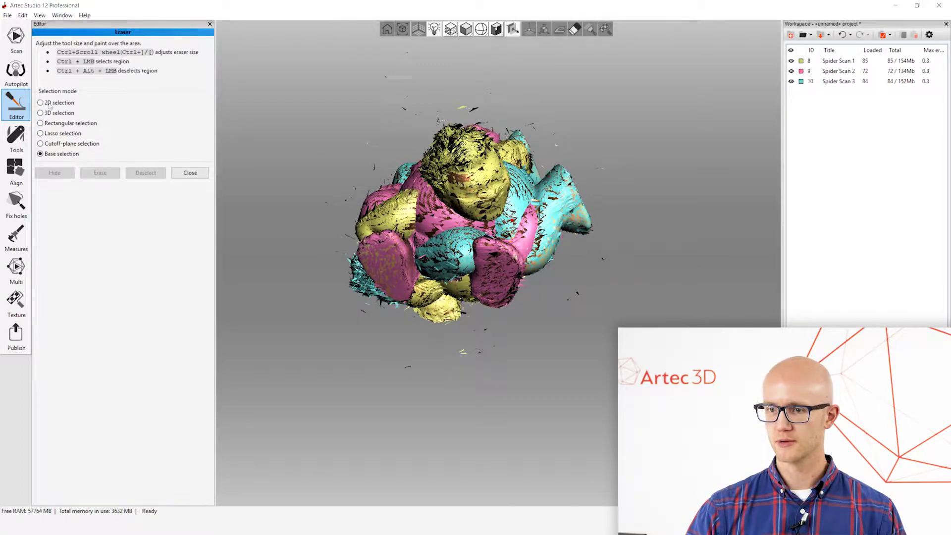
mouse_move(317, 139)
mouse_down()
mouse_move(311, 133)
mouse_move(346, 149)
mouse_move(605, 171)
mouse_move(558, 159)
mouse_move(607, 277)
mouse_move(586, 259)
mouse_move(542, 276)
mouse_move(583, 274)
mouse_up()
click(100, 172)
key(ctrl+z)
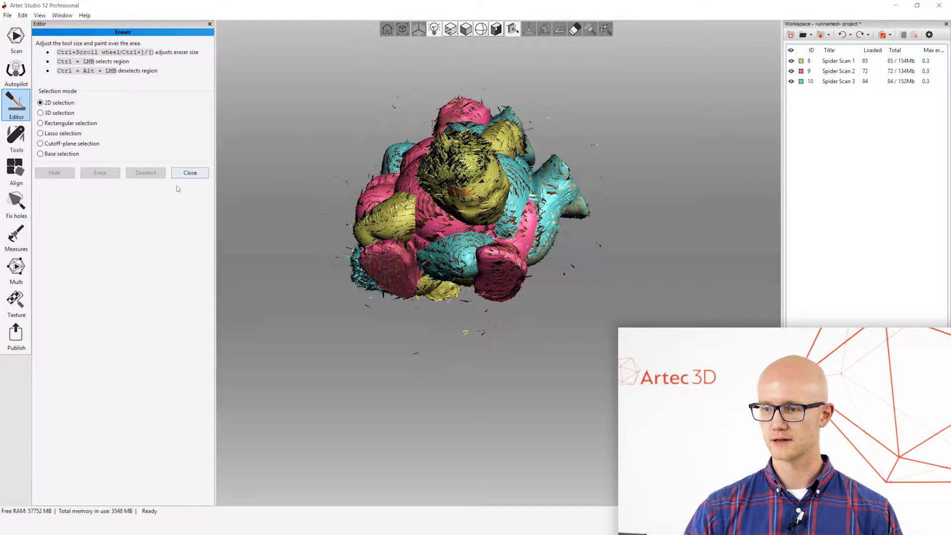
- Close the Eraser and bring up the Align tool for the three scans
click(189, 173)
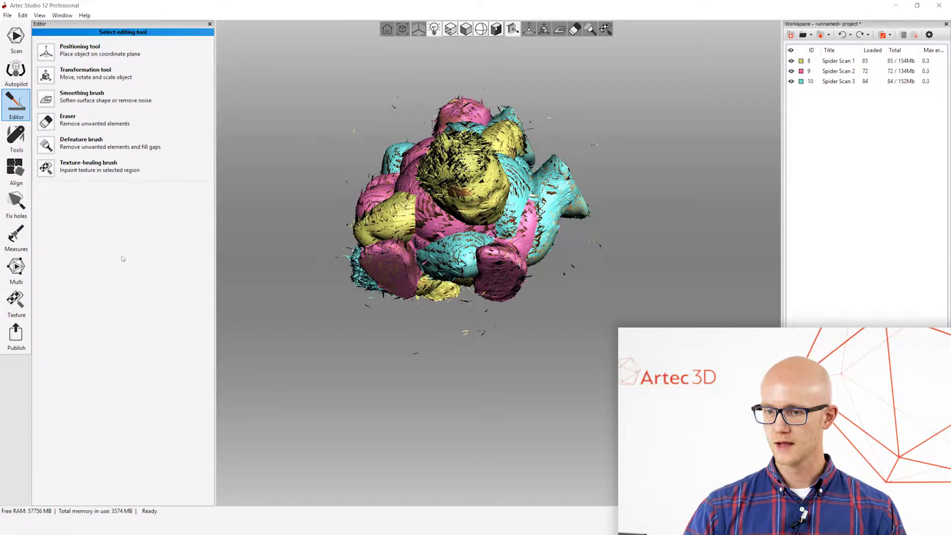
drag(421, 249, 468, 223)
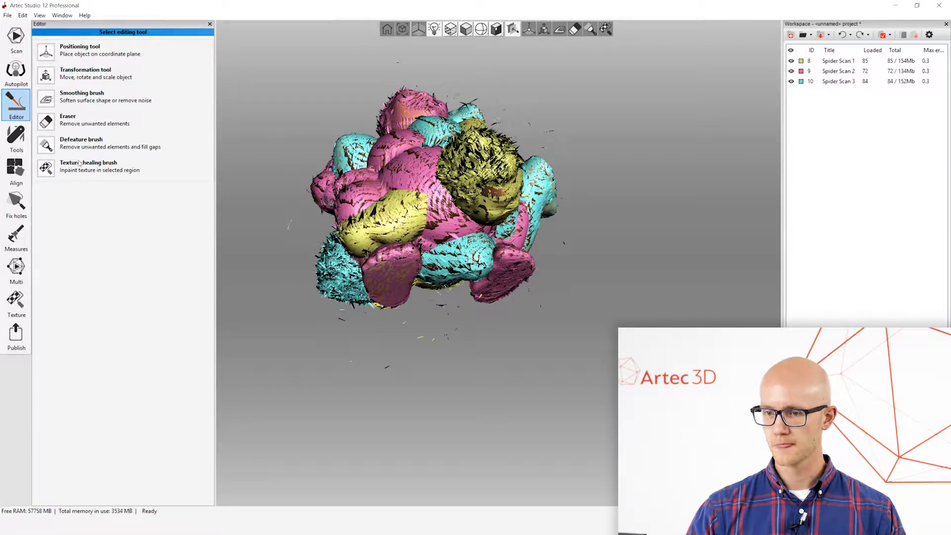
click(17, 169)
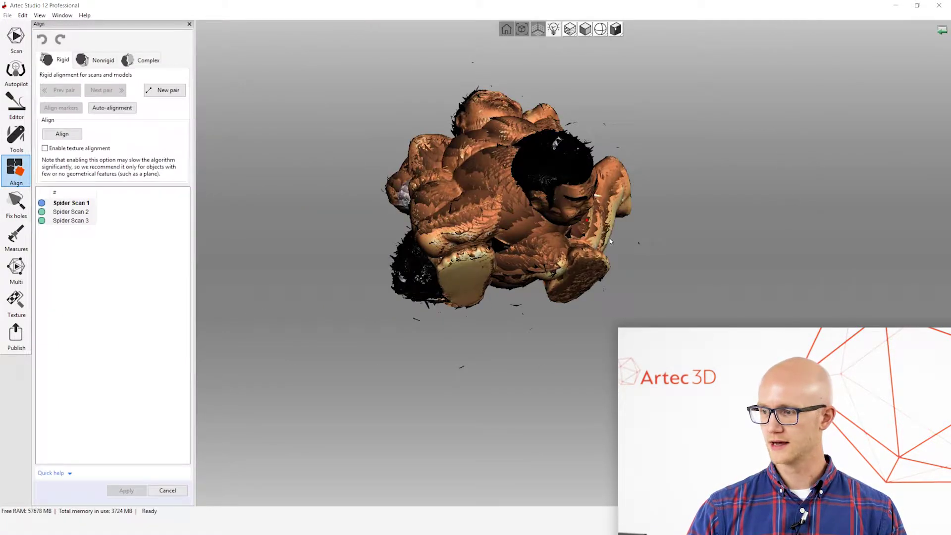
- Auto-align Spider Scans 1–3 in see-through view, check the fit, and apply the alignment
drag(495, 218, 534, 237)
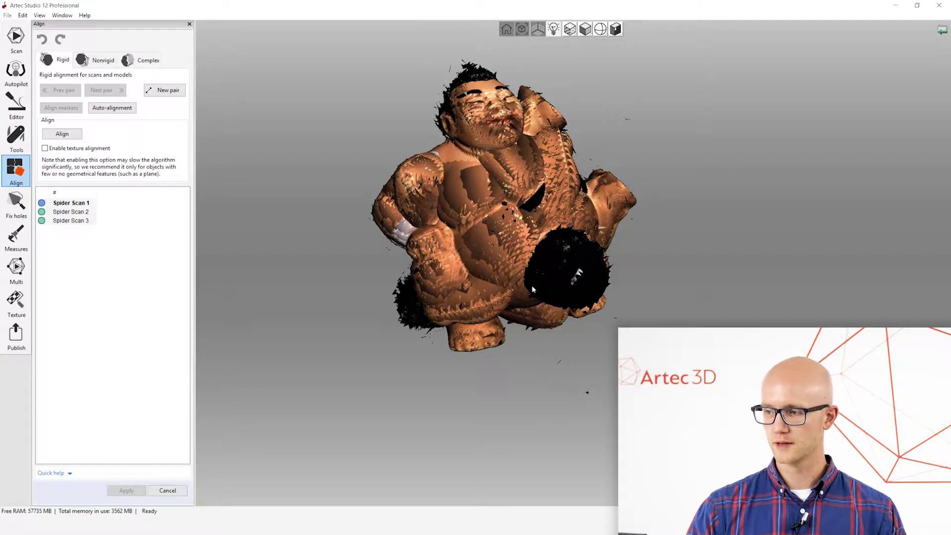
key(x)
key(x)
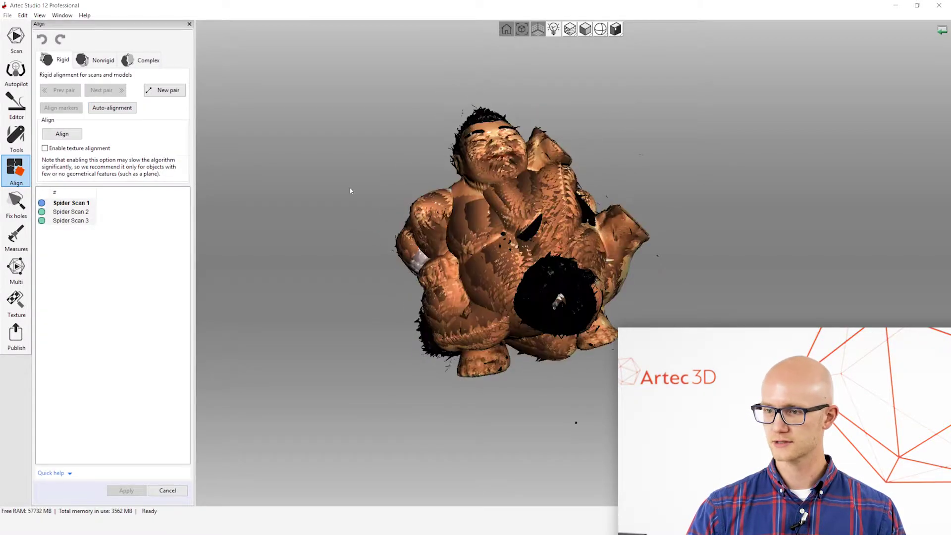
click(105, 108)
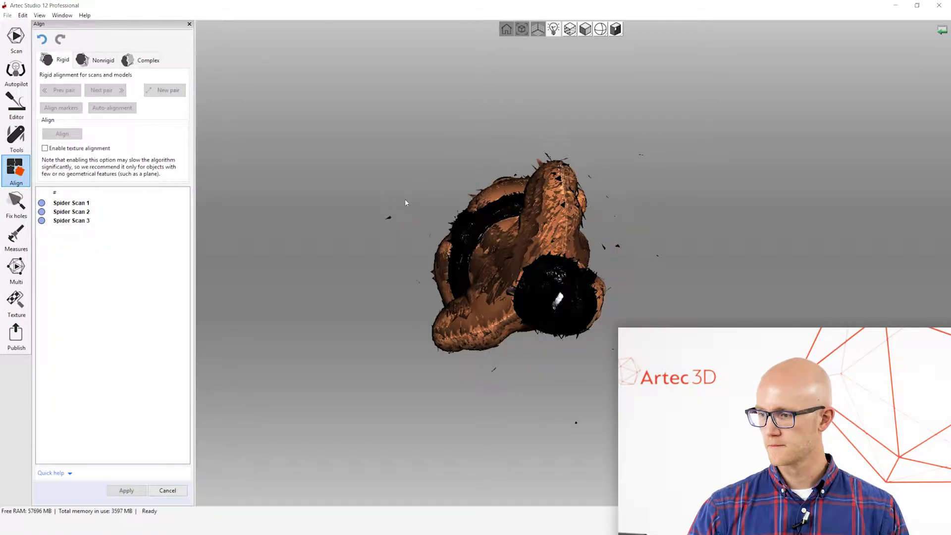
mouse_move(405, 198)
mouse_down()
mouse_move(601, 231)
mouse_move(569, 258)
mouse_move(543, 233)
mouse_move(578, 319)
mouse_move(602, 323)
mouse_move(569, 278)
mouse_move(530, 251)
mouse_move(567, 265)
mouse_move(537, 259)
mouse_move(586, 256)
mouse_up()
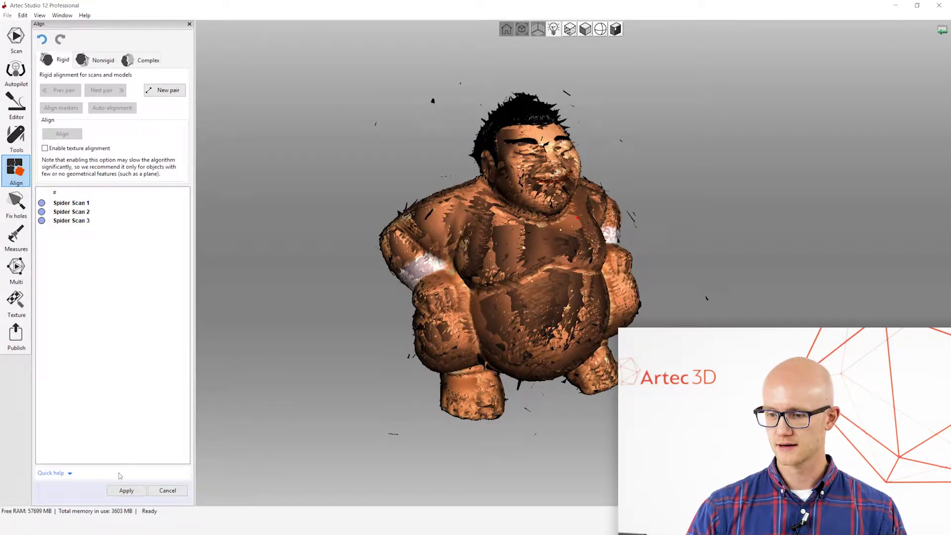
drag(477, 220, 325, 330)
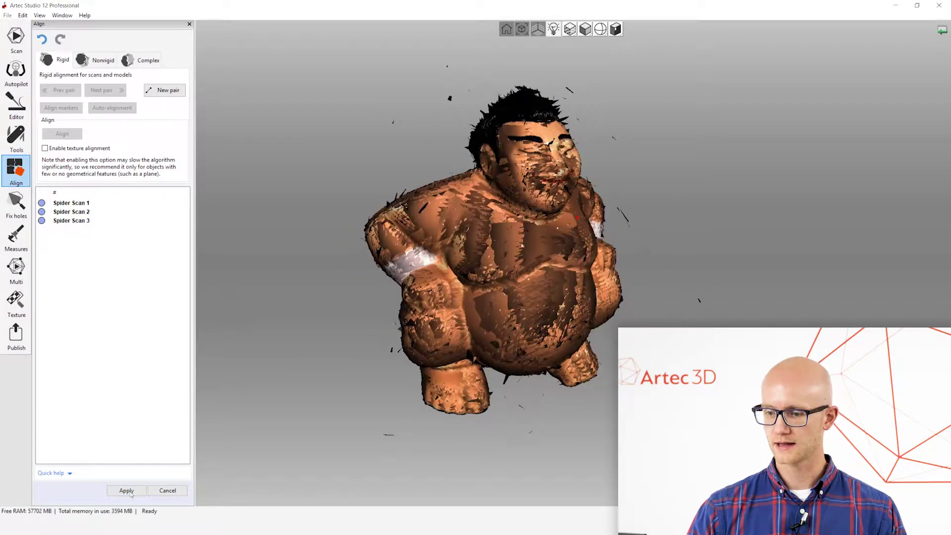
click(131, 491)
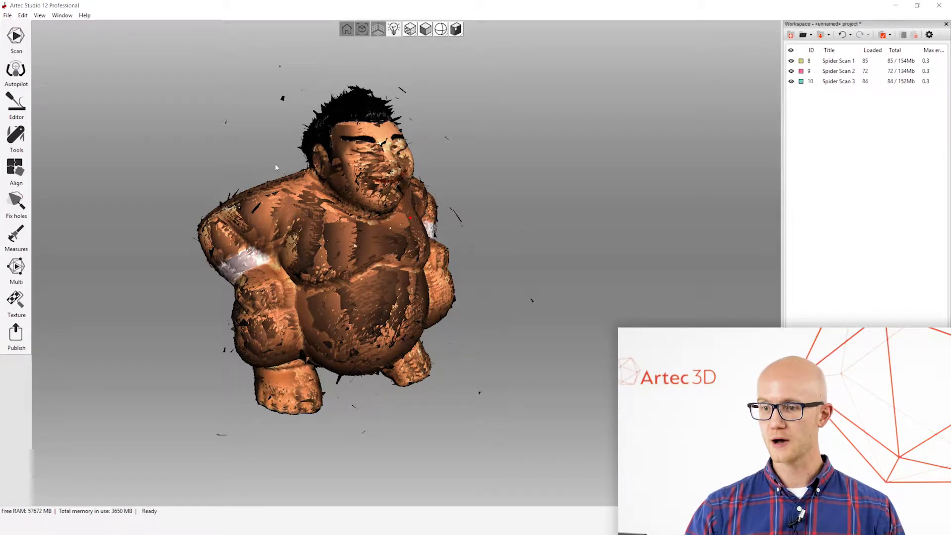
- Open the Tools panel beside the aligned model, orbit to a front view, and hide Spider Scan 3
right_drag(257, 165, 339, 185)
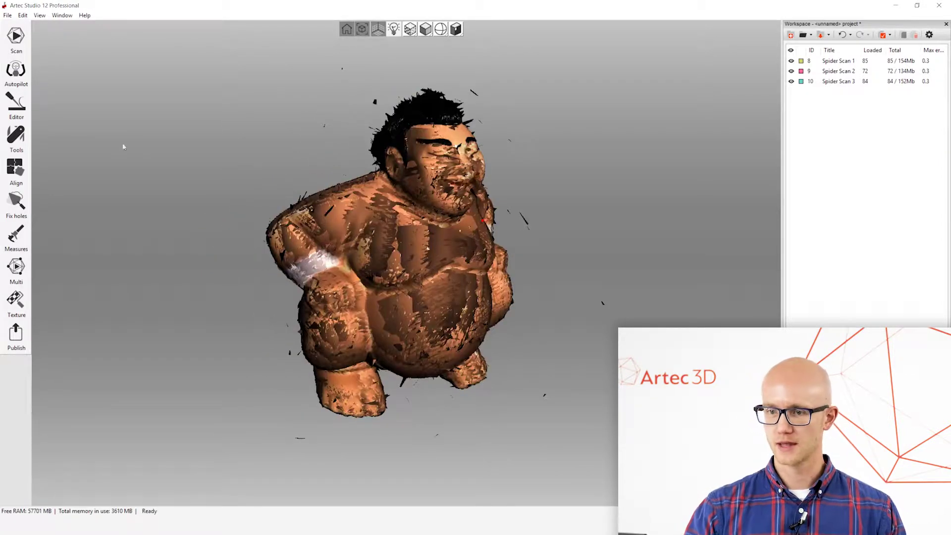
click(10, 139)
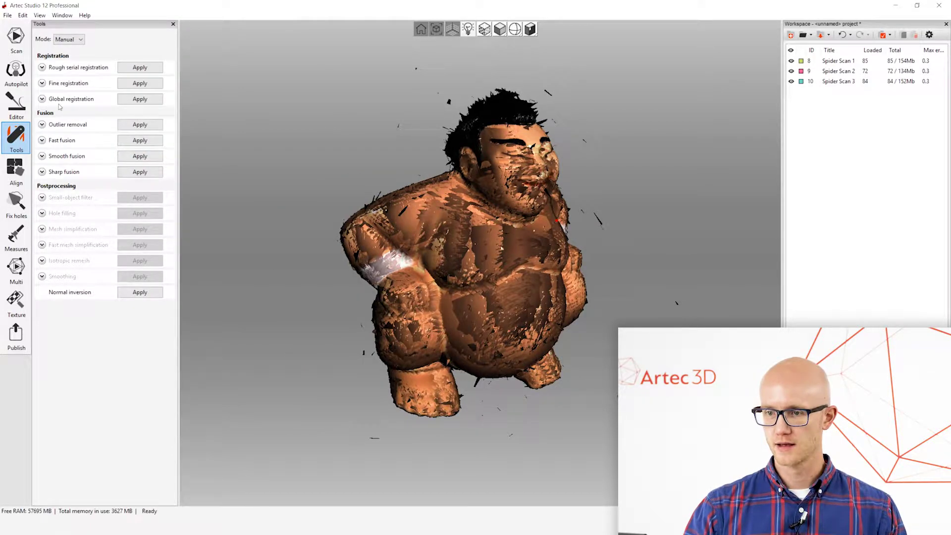
drag(530, 215, 432, 205)
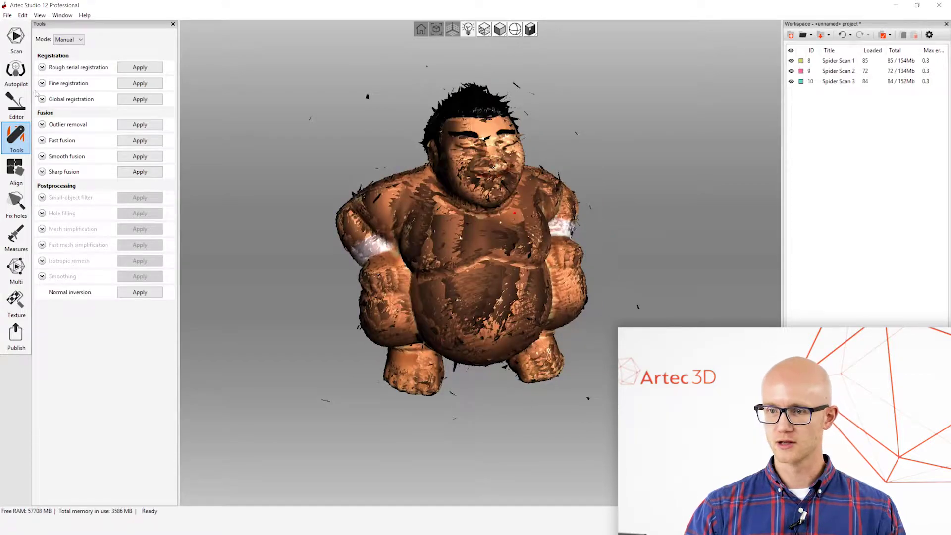
drag(520, 200, 483, 203)
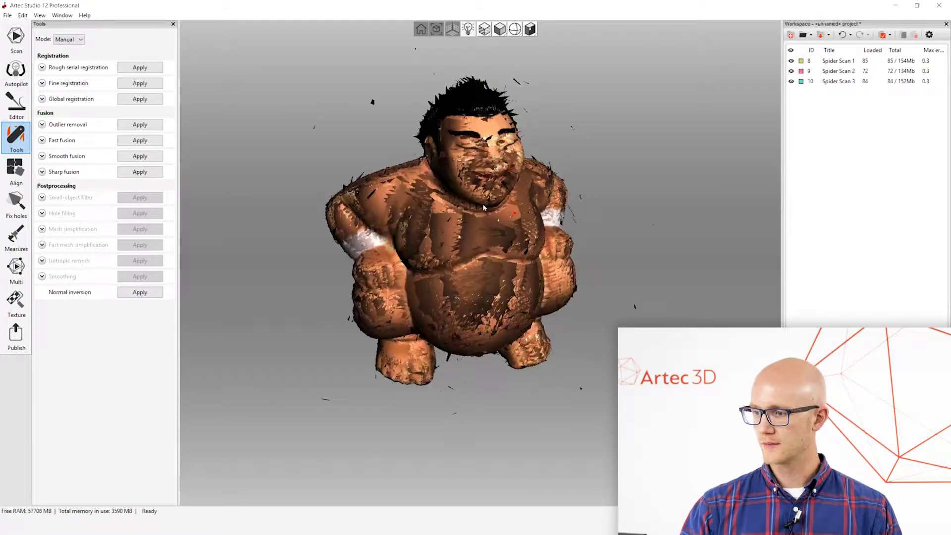
click(791, 81)
click(791, 71)
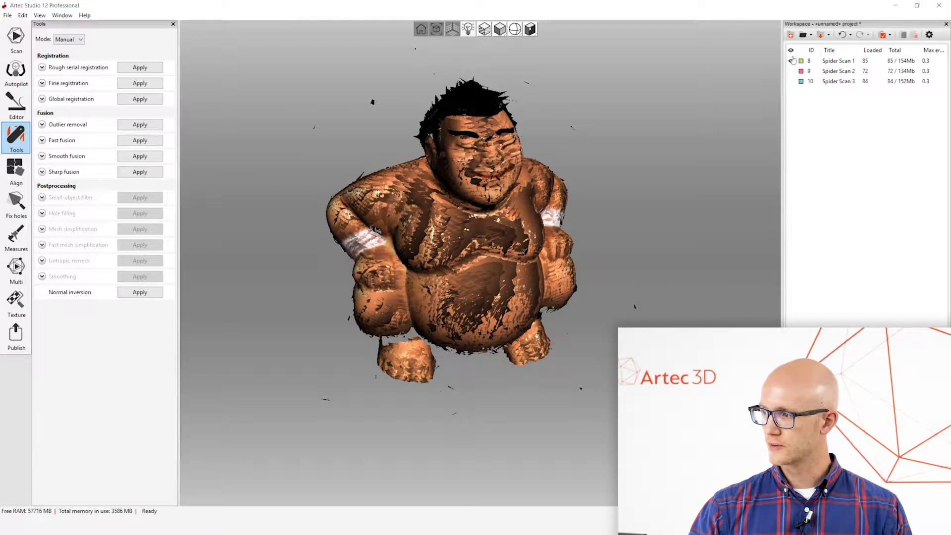
click(791, 60)
click(792, 60)
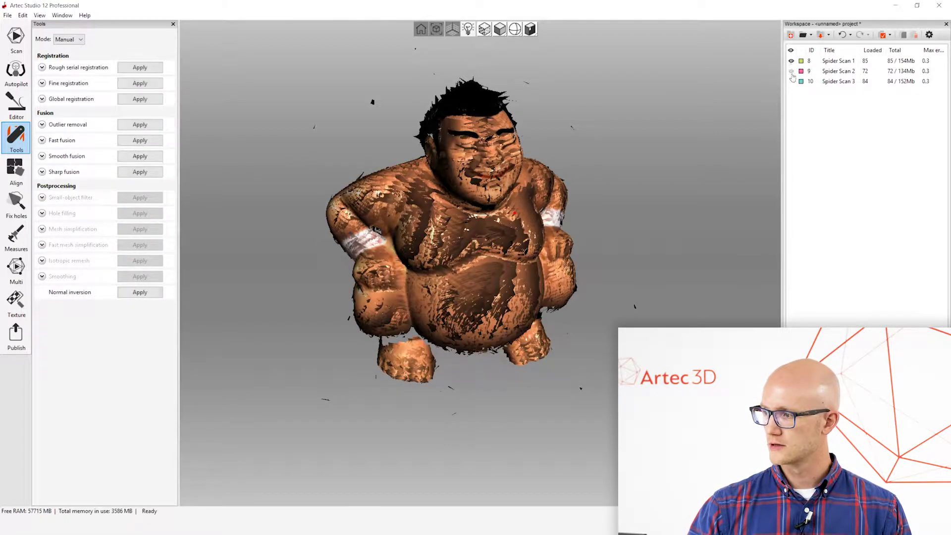
click(791, 71)
click(792, 81)
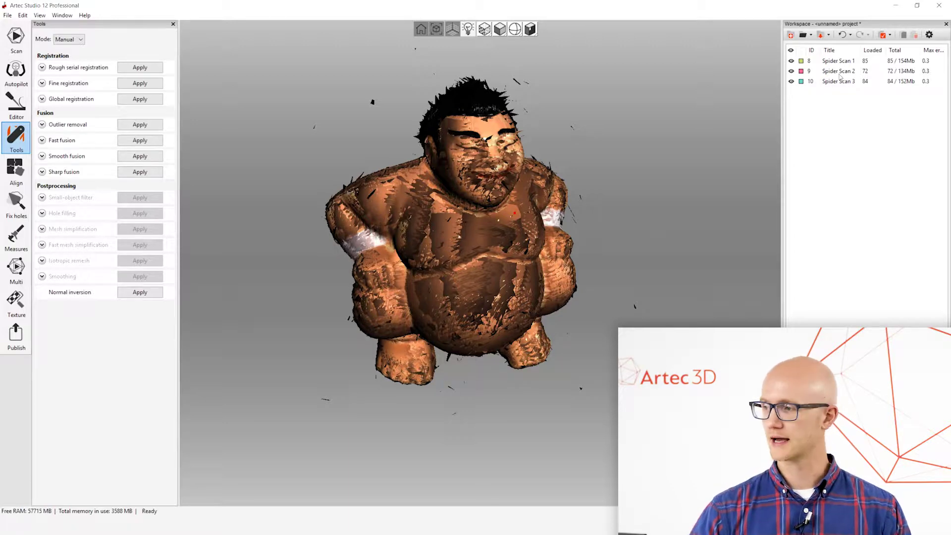
click(791, 82)
click(792, 70)
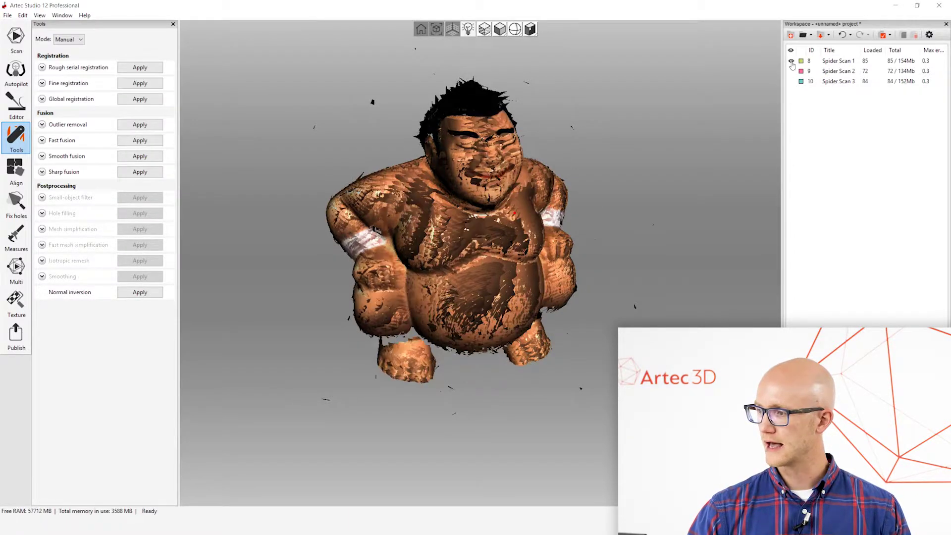
click(791, 60)
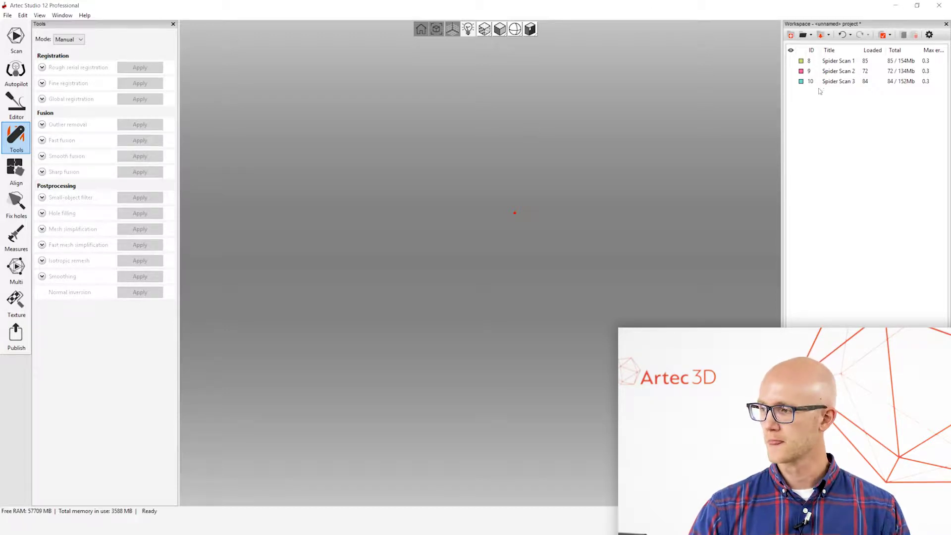
click(791, 61)
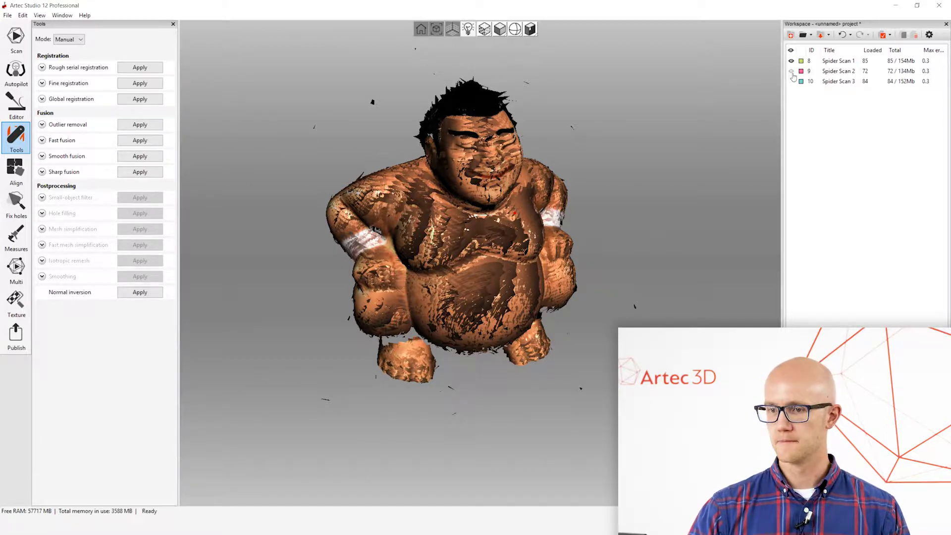
click(791, 71)
click(791, 81)
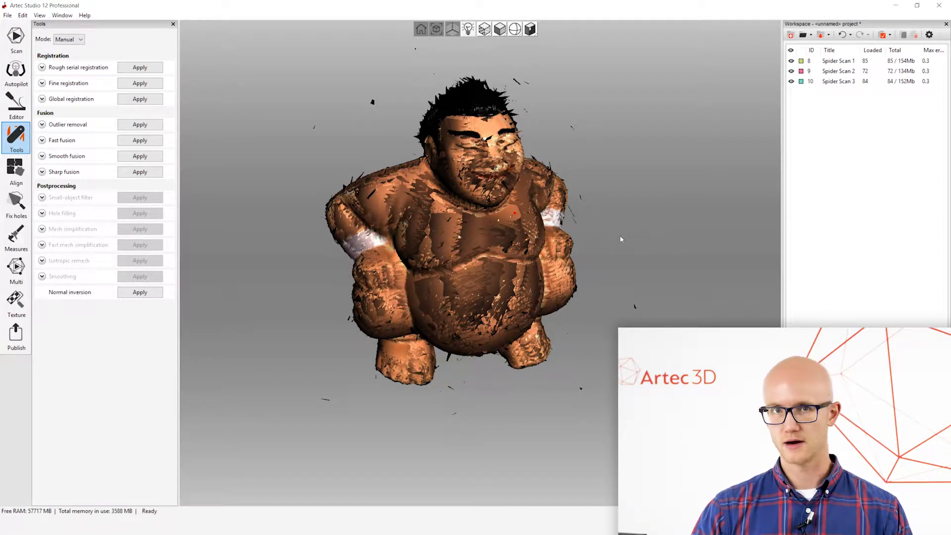
- In Global registration, try the Geometry algorithm, restore Geometry_and_Texture, and start registration
drag(619, 236, 529, 238)
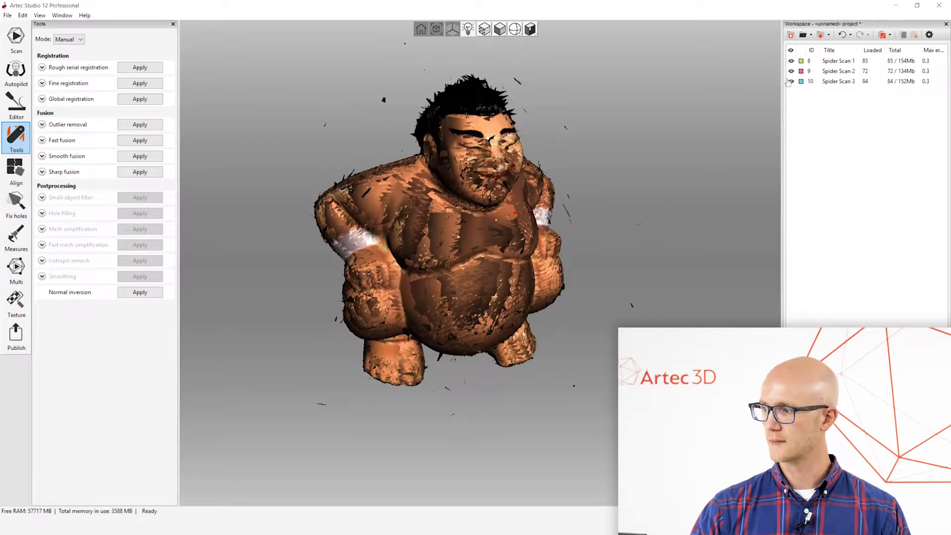
drag(520, 243, 465, 249)
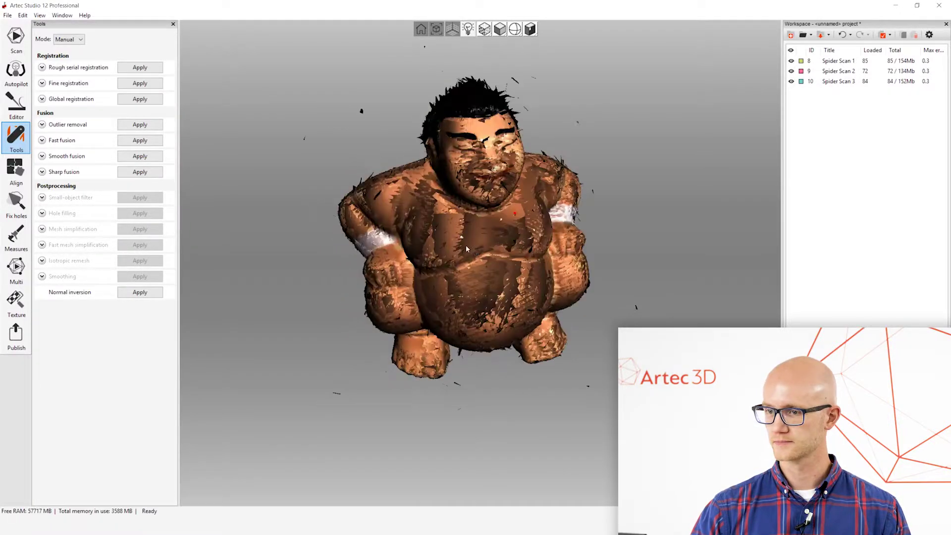
click(42, 99)
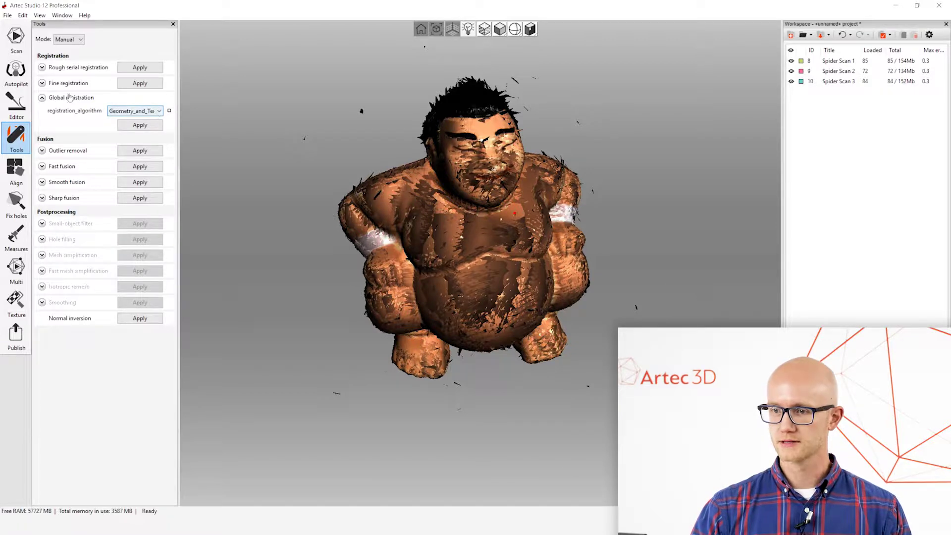
click(141, 111)
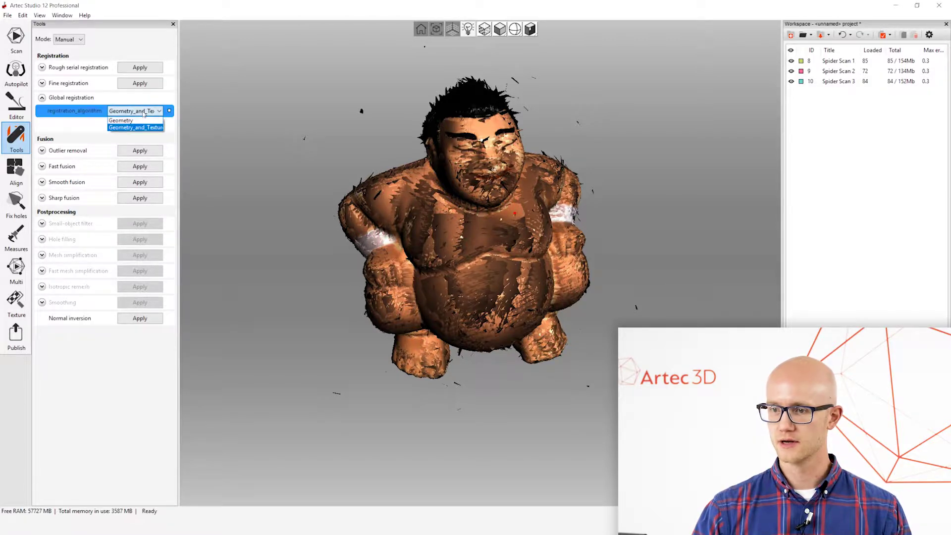
click(143, 111)
click(134, 121)
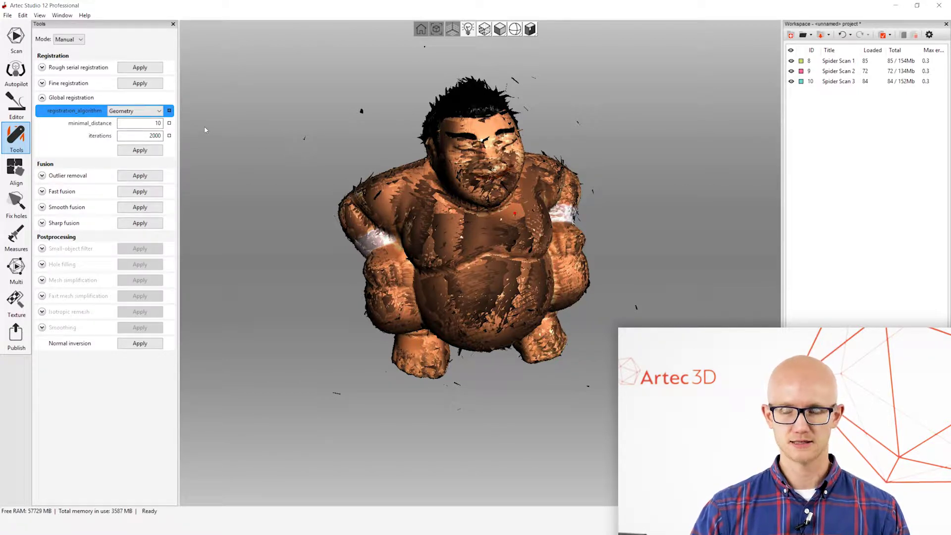
click(170, 111)
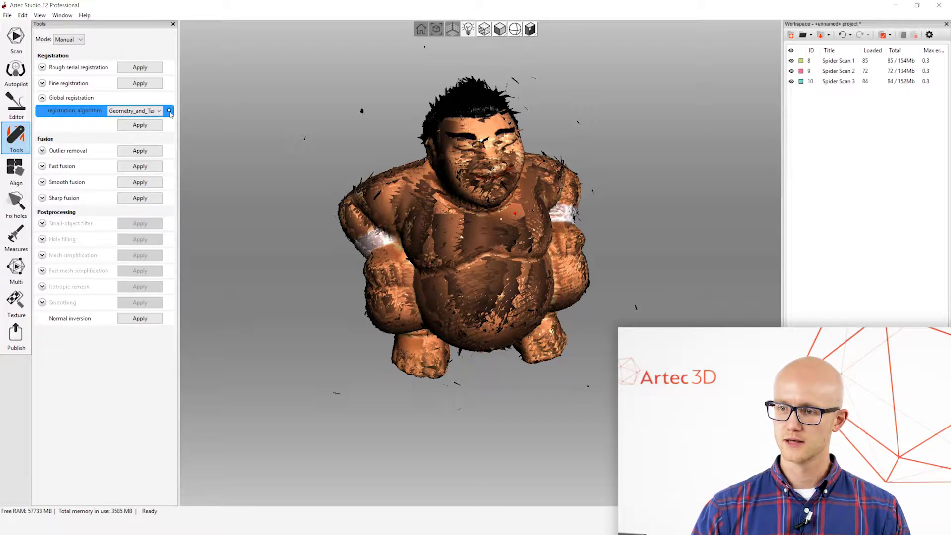
click(141, 126)
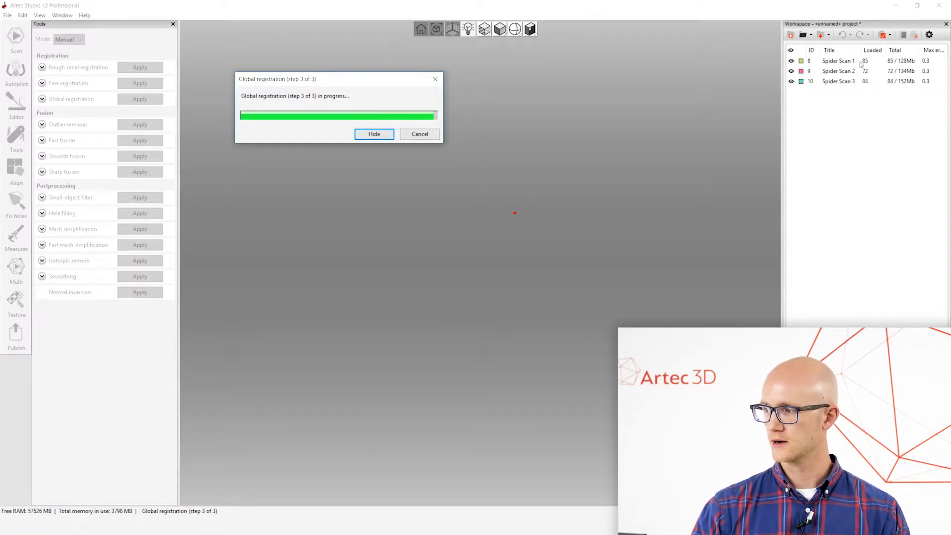
- Let global registration finish, then expand the Outlier removal settings
drag(453, 130, 479, 228)
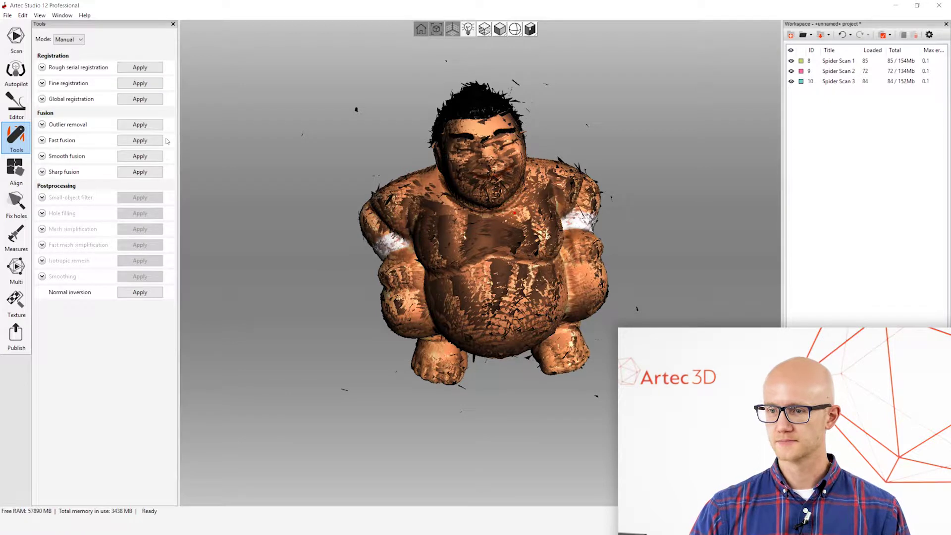
click(42, 125)
- Render the model as a point cloud and zoom from the head's stray points out to the full figurine
click(133, 135)
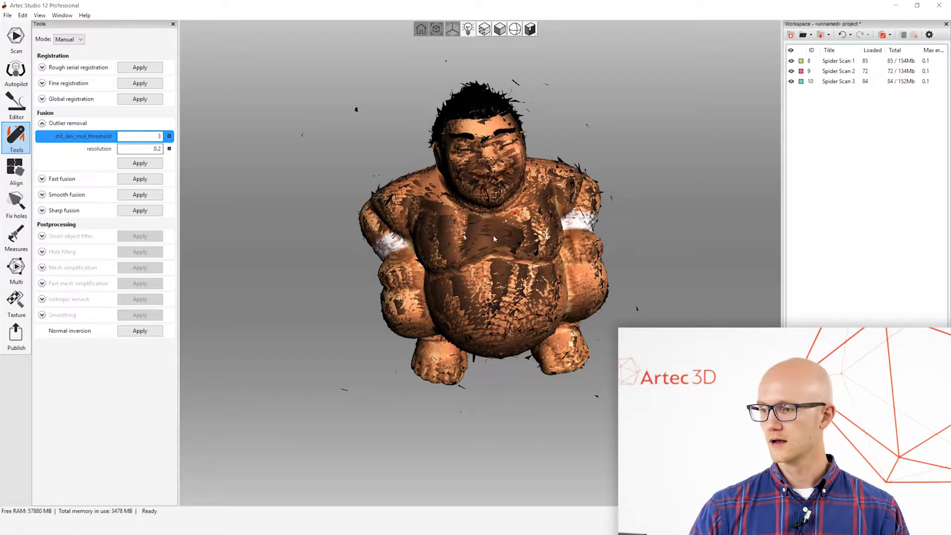
drag(492, 235, 528, 217)
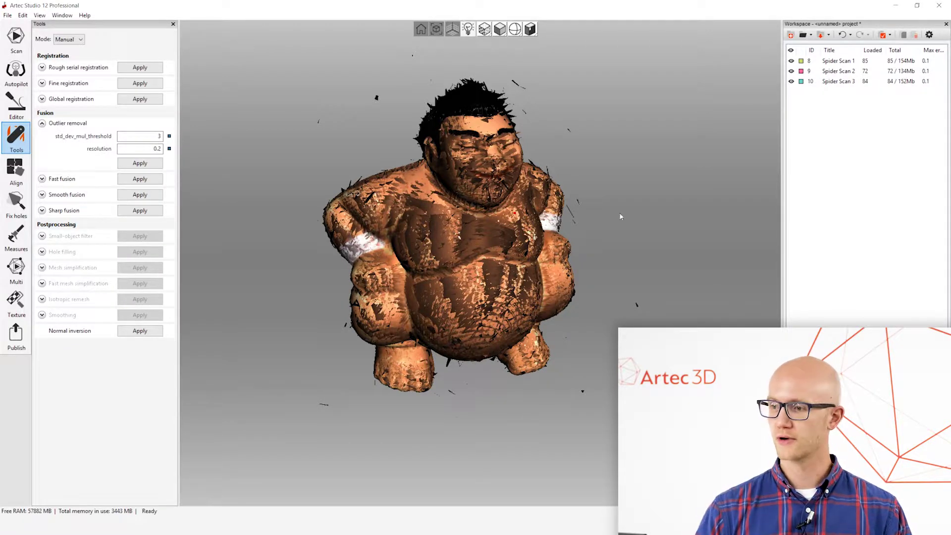
drag(342, 103, 394, 275)
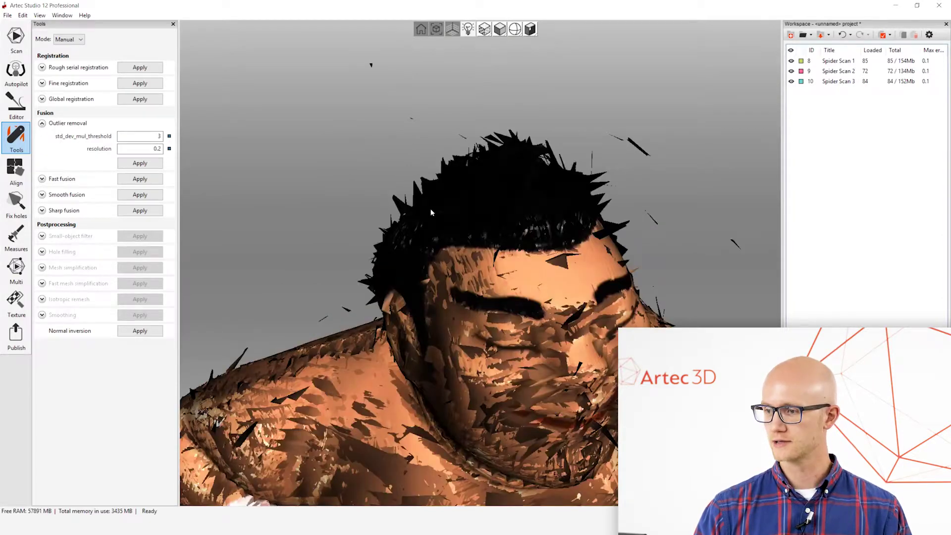
click(500, 29)
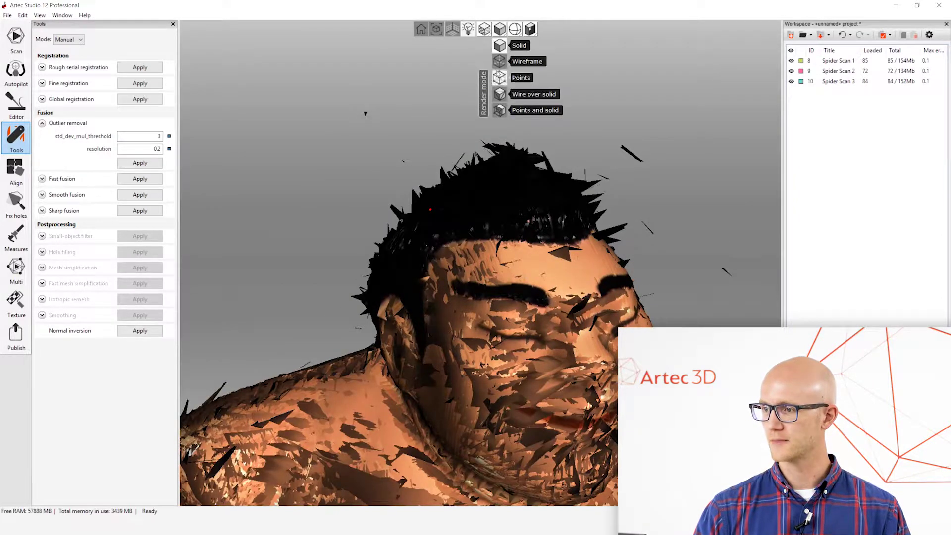
click(515, 78)
scroll(488, 112, up, 2)
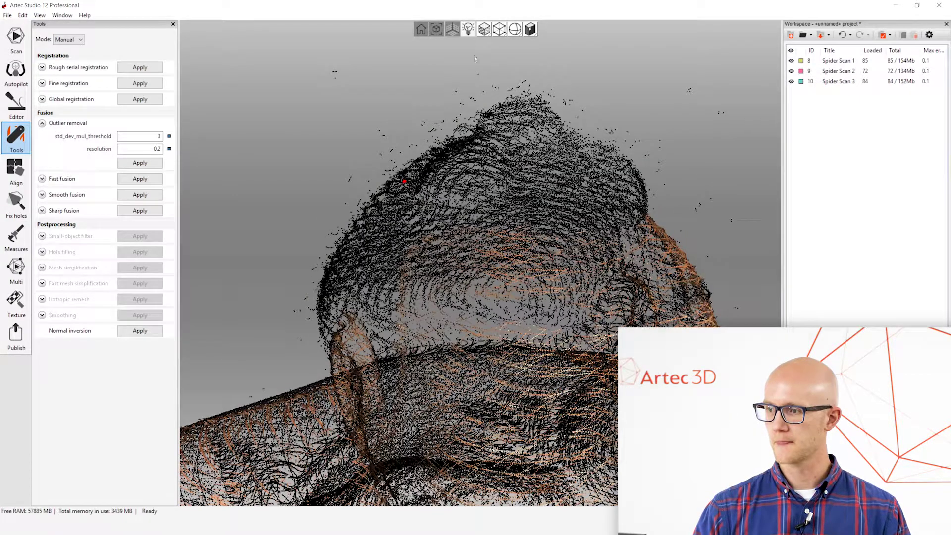
right_drag(318, 279, 427, 242)
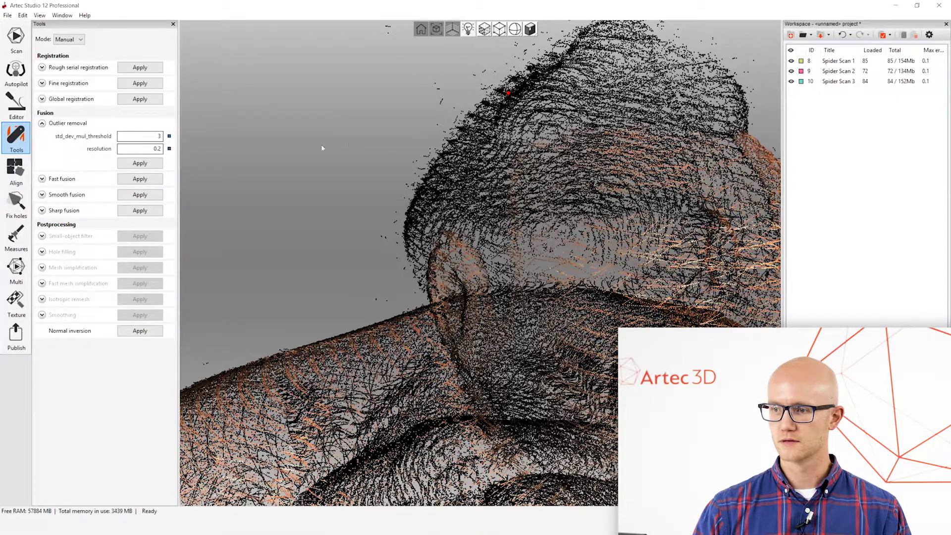
scroll(477, 178, down, 5)
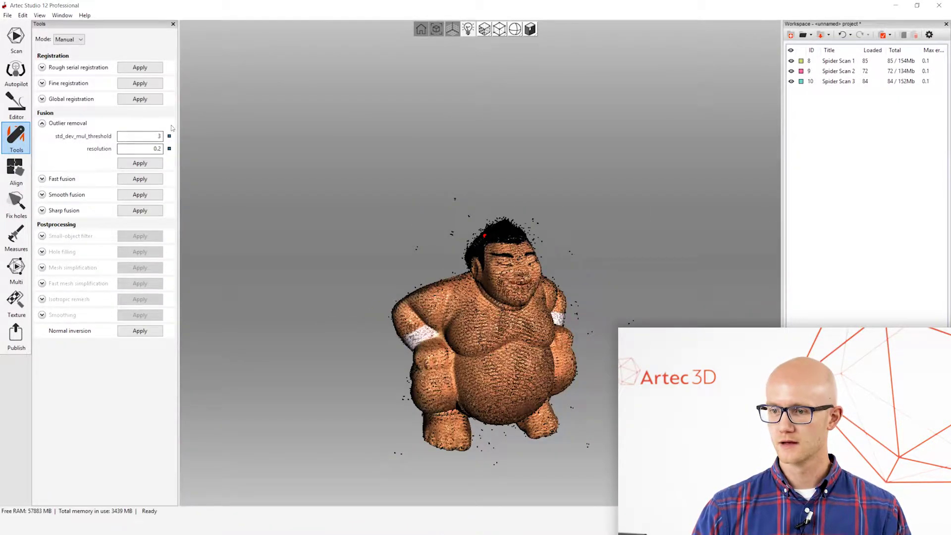
- Type .3 into the outlier removal resolution field
drag(515, 322, 420, 231)
scroll(436, 233, up, 3)
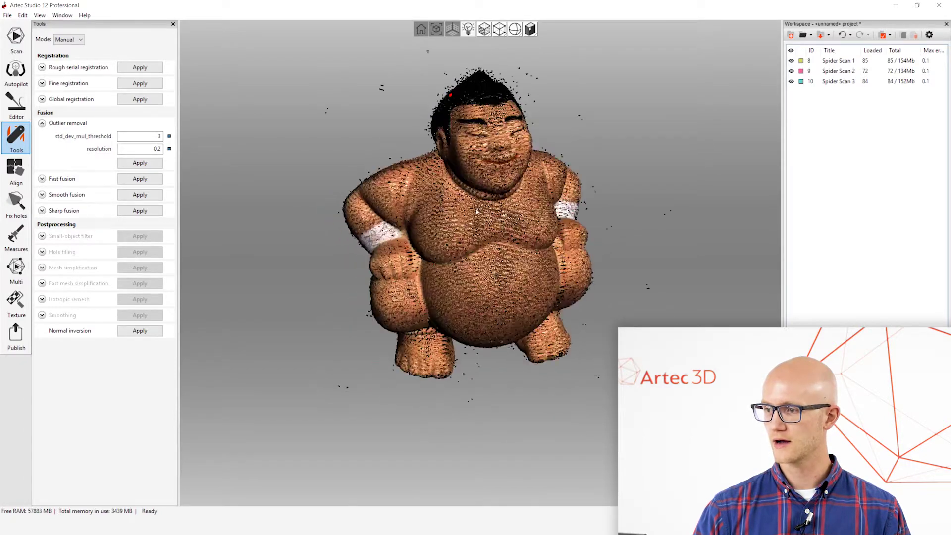
click(131, 149)
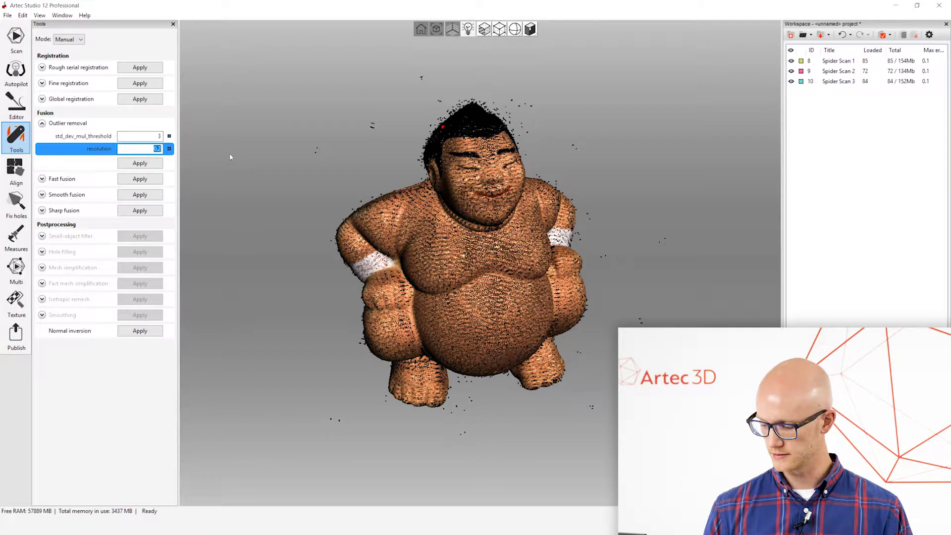
text(.3)
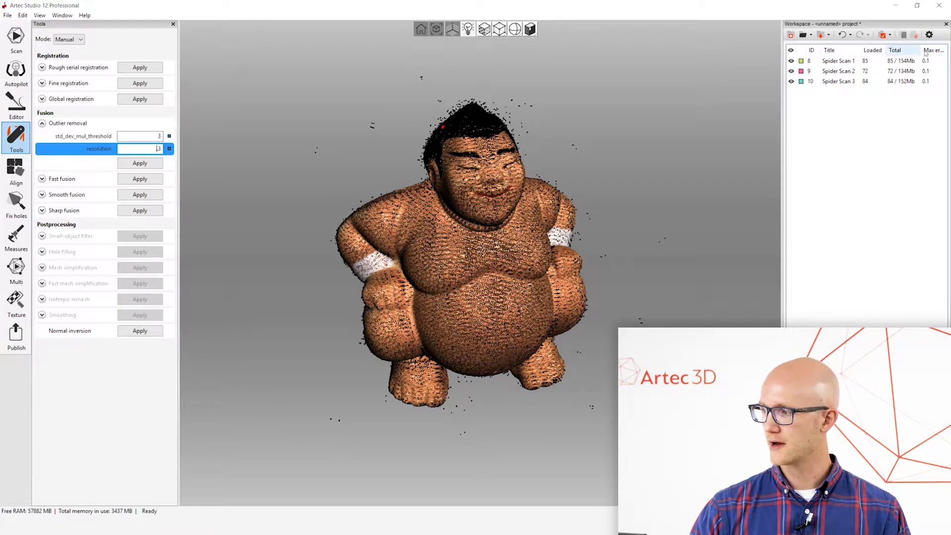
drag(921, 51, 916, 50)
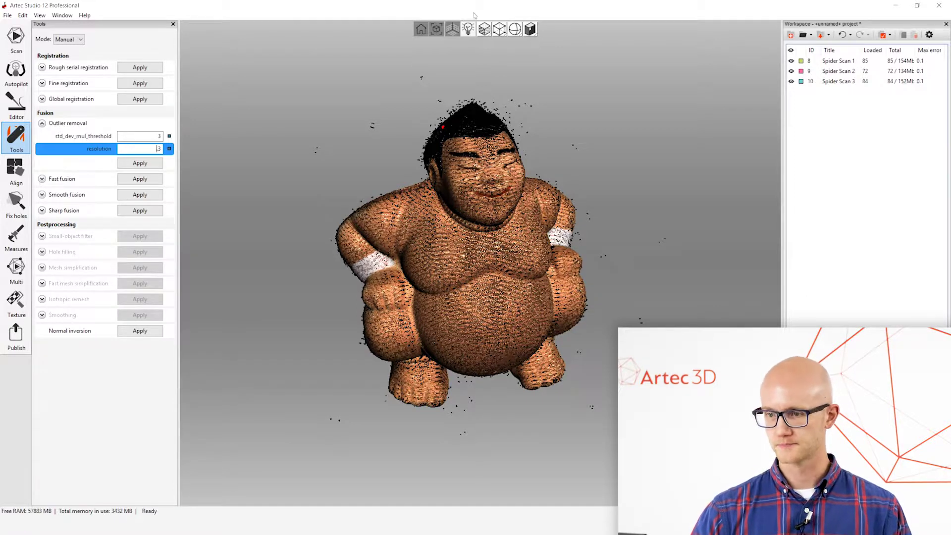
- Correct the resolution to 0.3, keep threshold 3, and run outlier removal
click(157, 137)
double_click(156, 148)
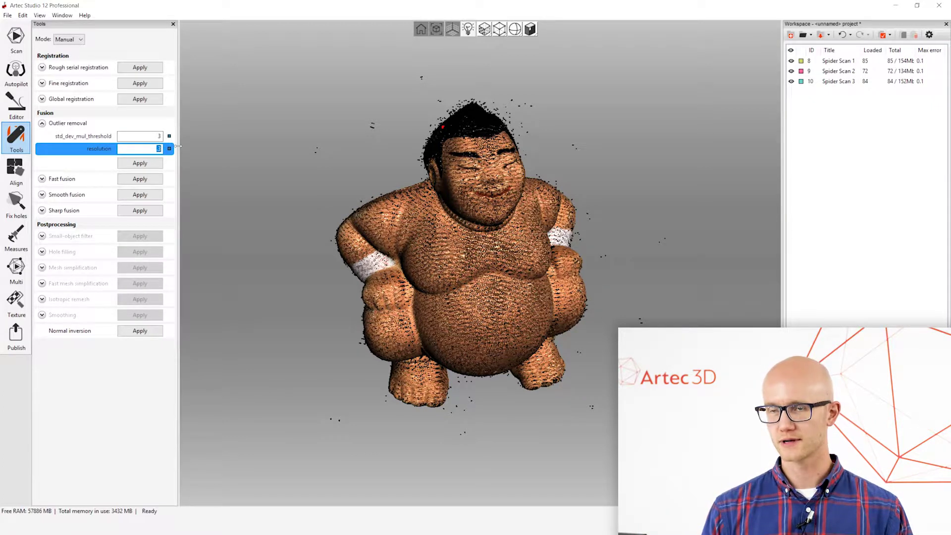
click(159, 148)
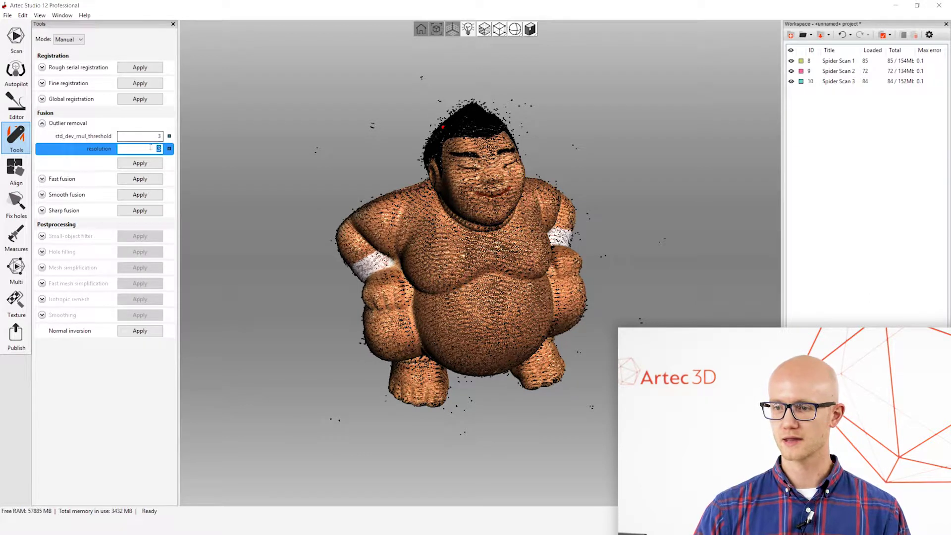
click(169, 149)
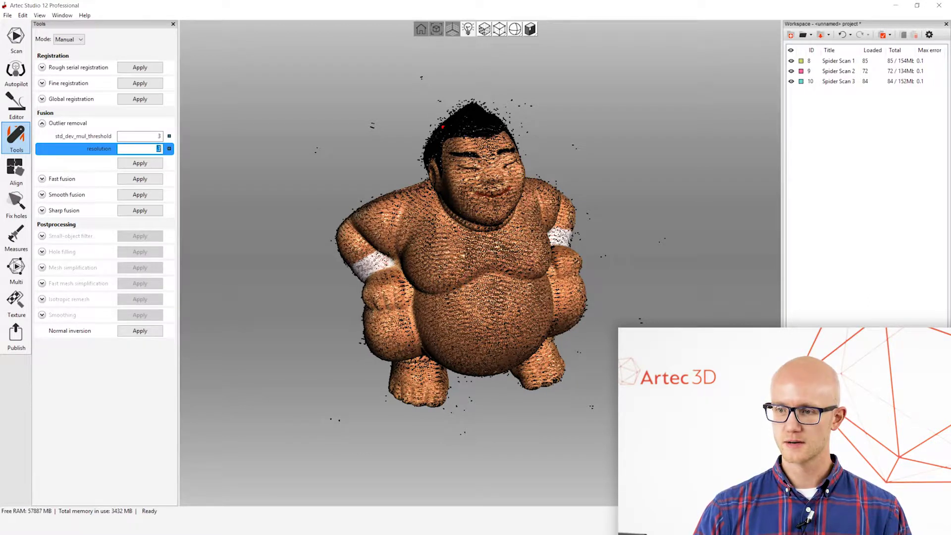
click(927, 62)
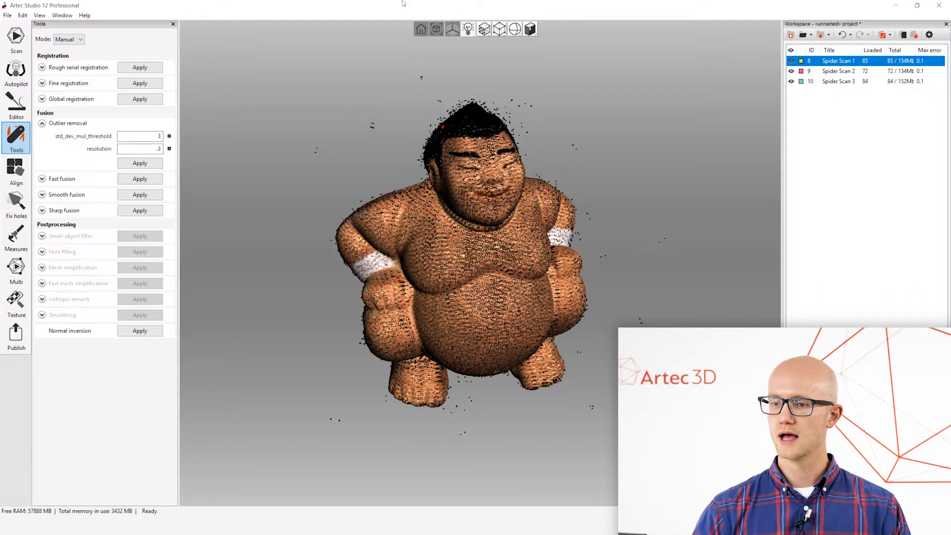
click(147, 148)
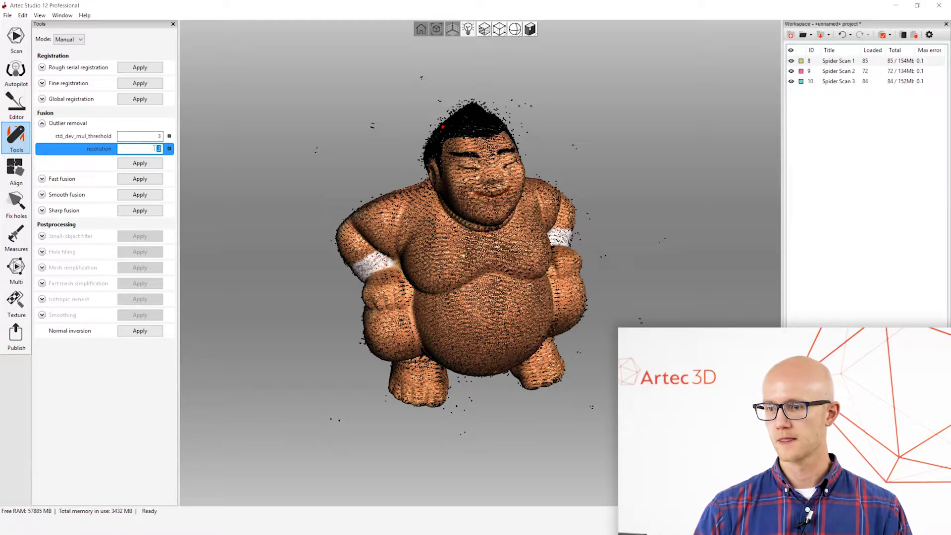
text(.3)
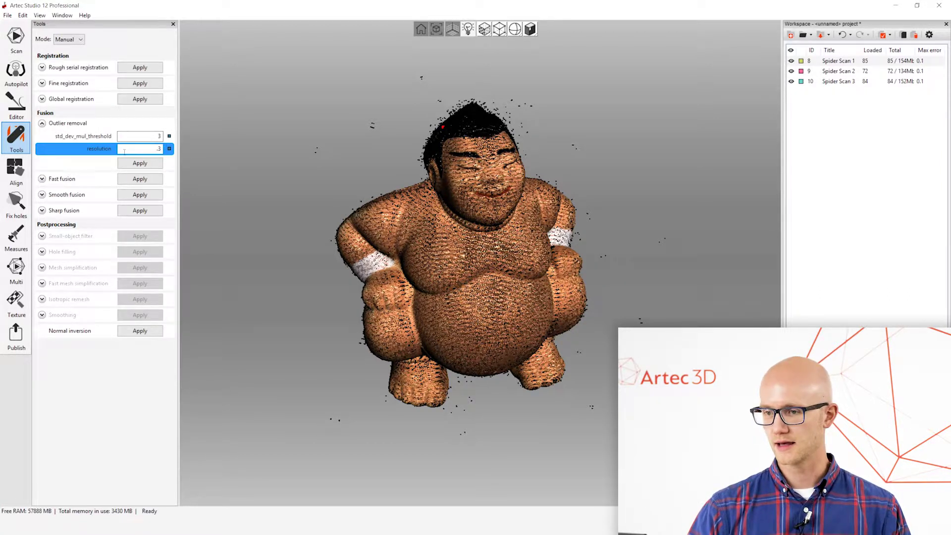
click(157, 149)
key(BackSpace)
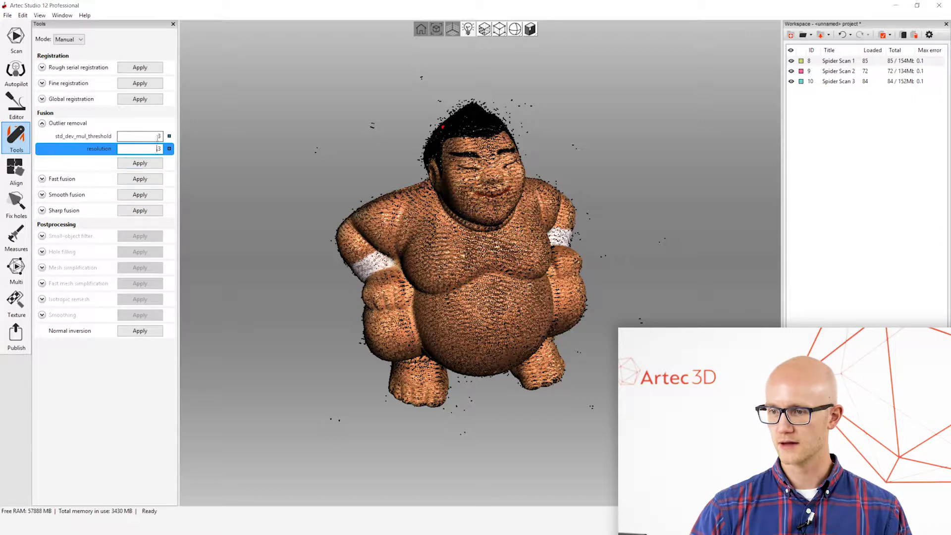
text(.)
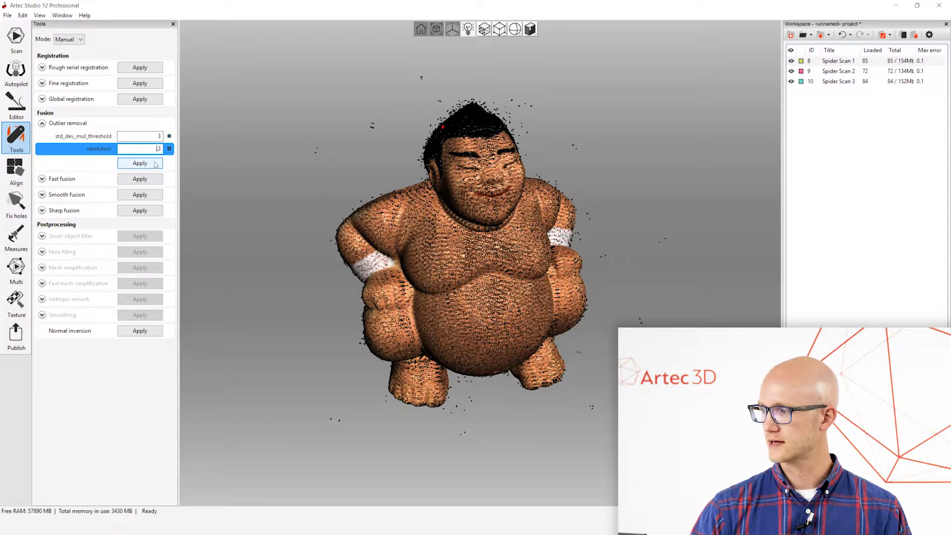
click(155, 165)
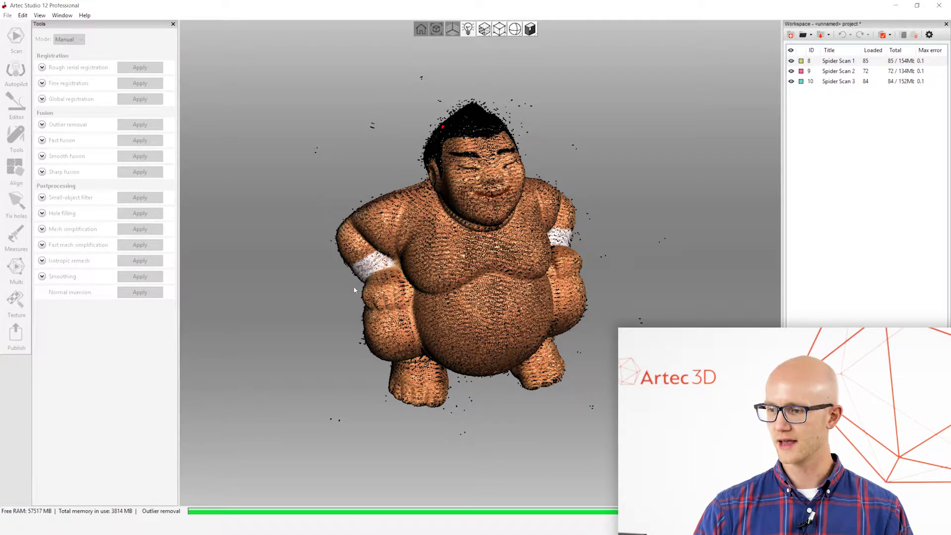
- Orbit the outlier-cleaned sumo figurine to check all sides and switch to shaded rendering
drag(361, 212, 524, 245)
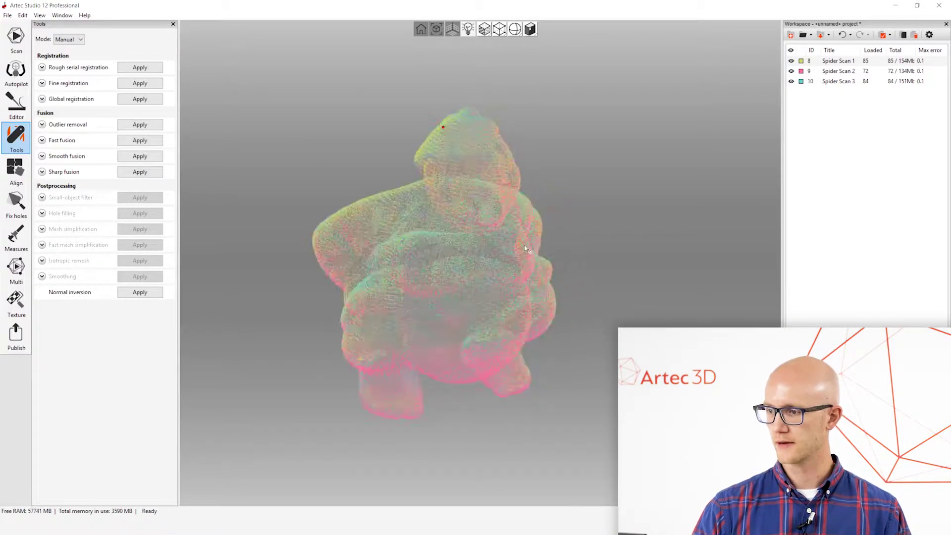
drag(605, 268, 555, 278)
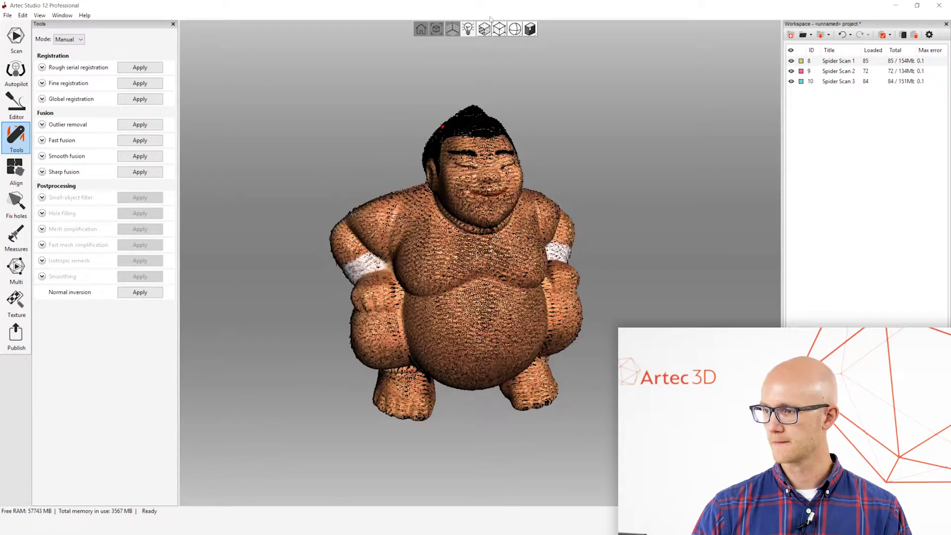
click(498, 48)
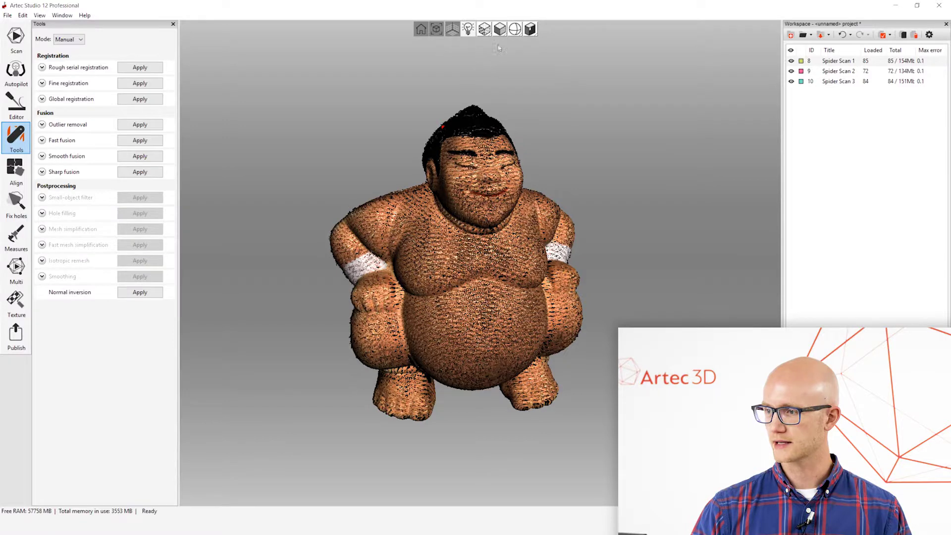
- Set Sharp fusion resolution to 0.3 with Watertight hole filling, then hide Spider Scan 2
drag(481, 216, 458, 242)
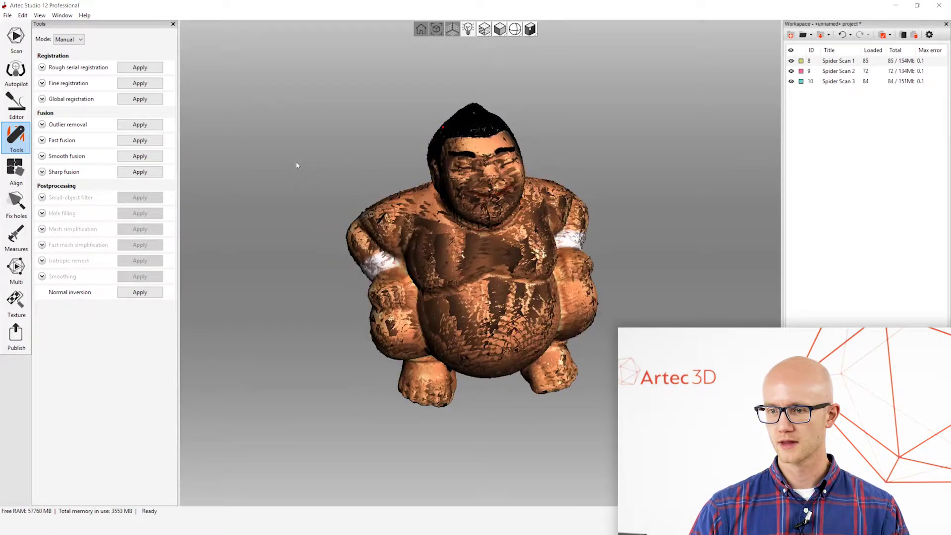
click(43, 172)
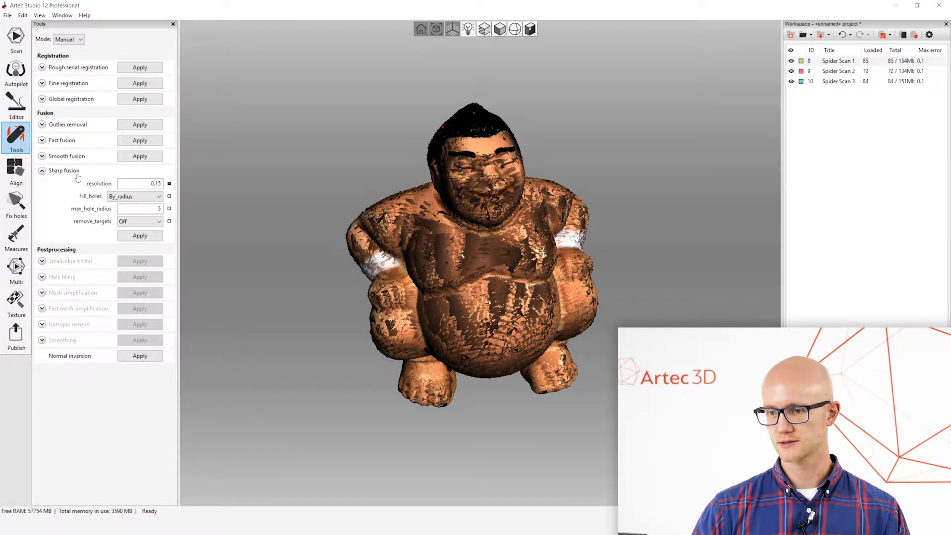
click(148, 184)
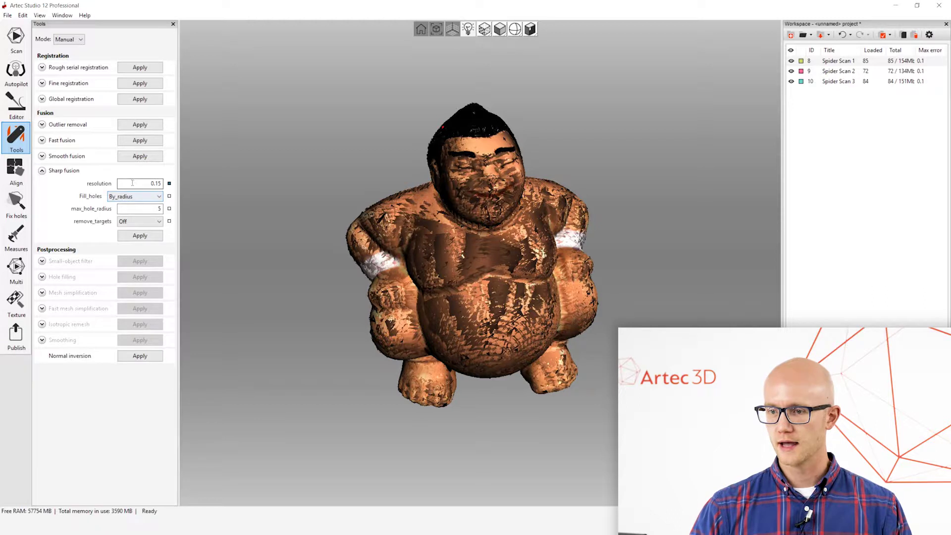
text(.3)
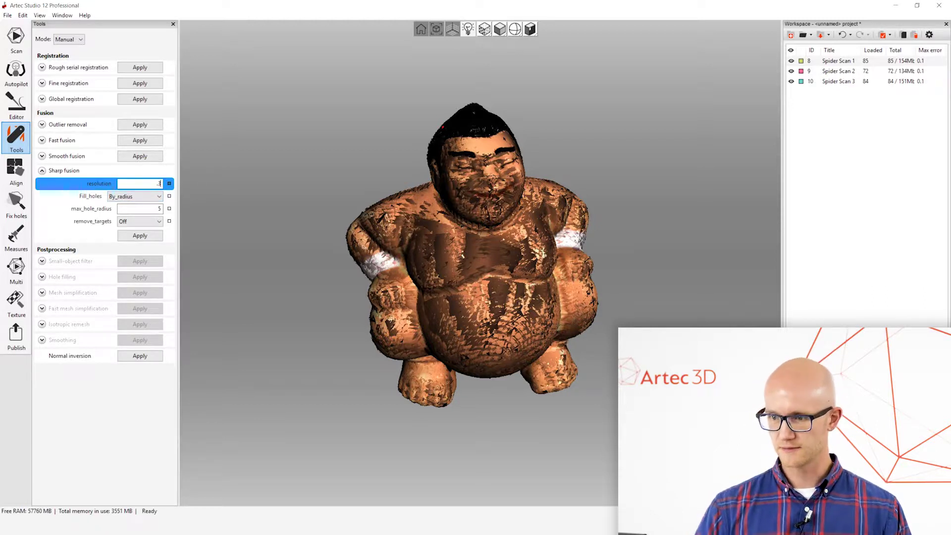
click(142, 205)
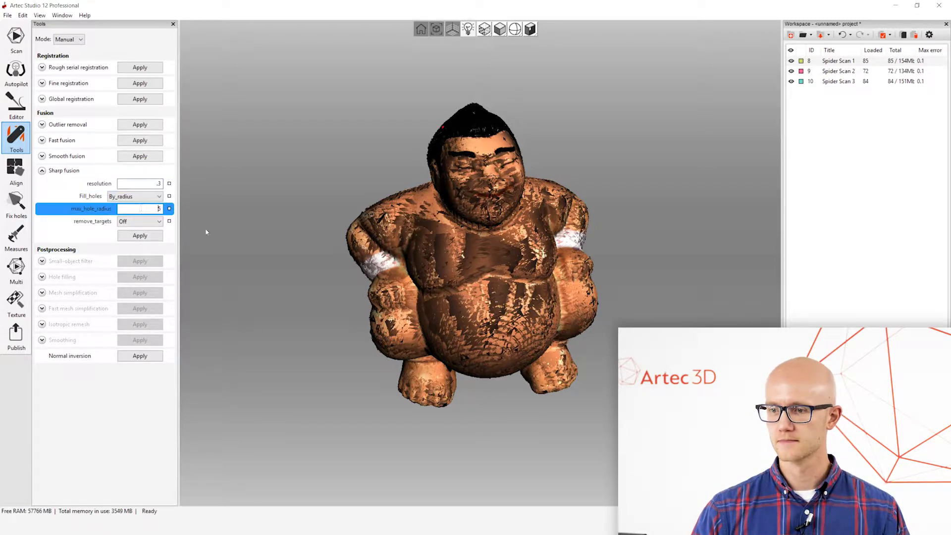
click(150, 198)
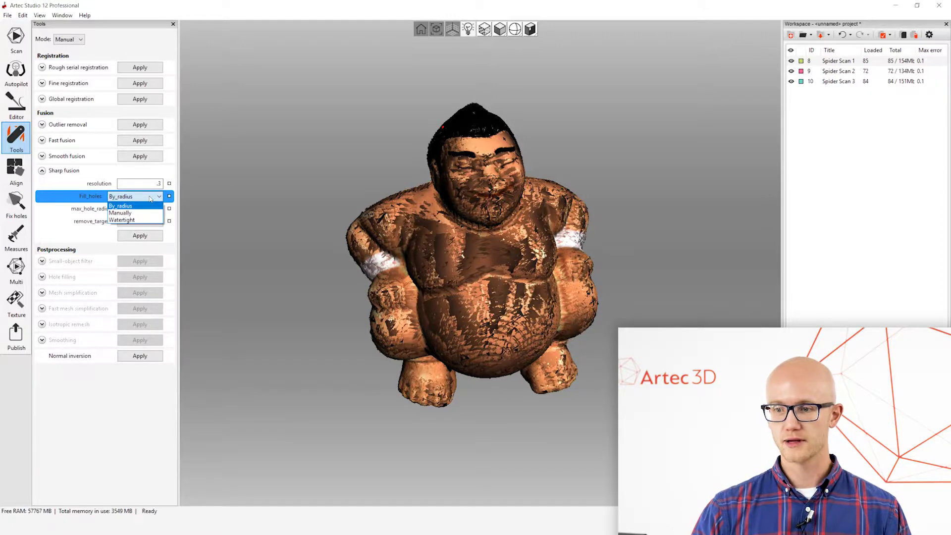
click(128, 220)
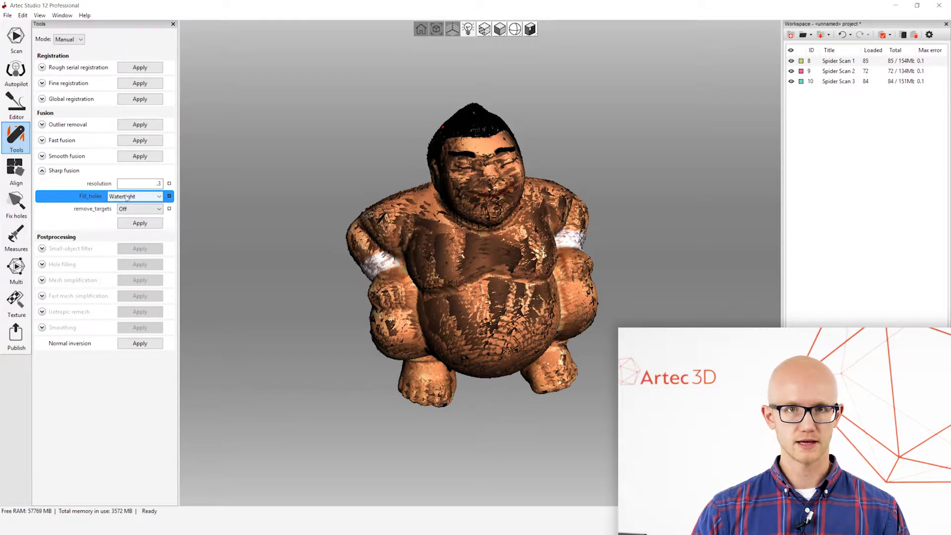
drag(685, 206, 687, 134)
click(791, 70)
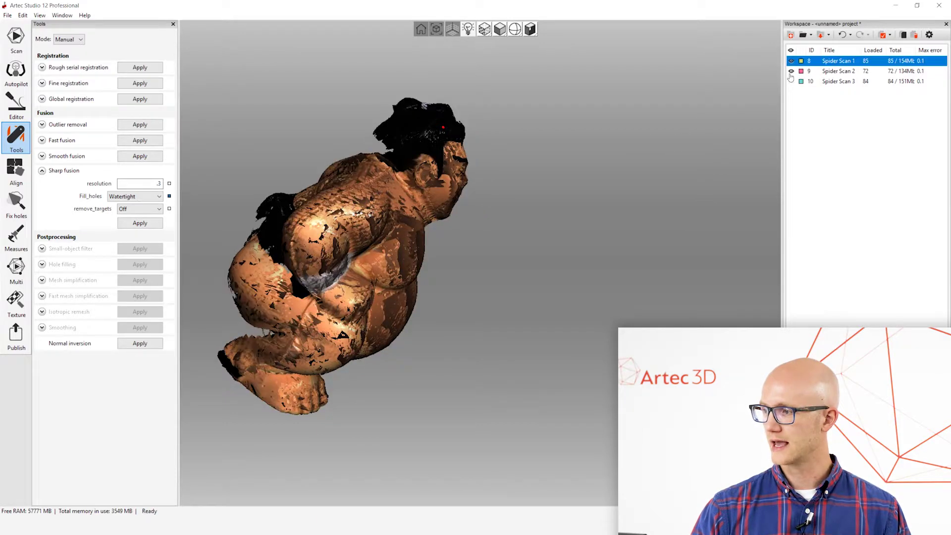
- Hide Spider Scan 3 and inspect Spider Scan 1 on its own from the front
click(791, 81)
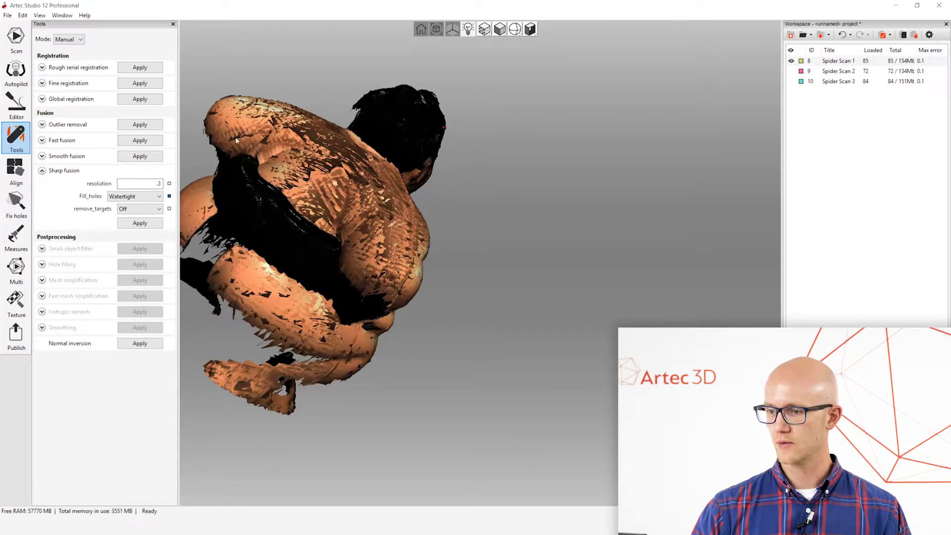
drag(416, 313, 239, 322)
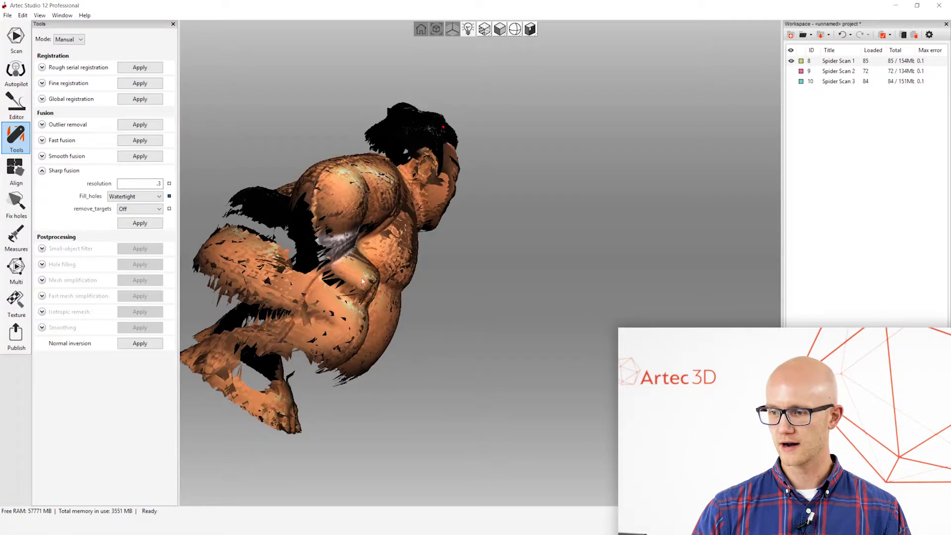
scroll(362, 281, down, 3)
drag(268, 329, 461, 226)
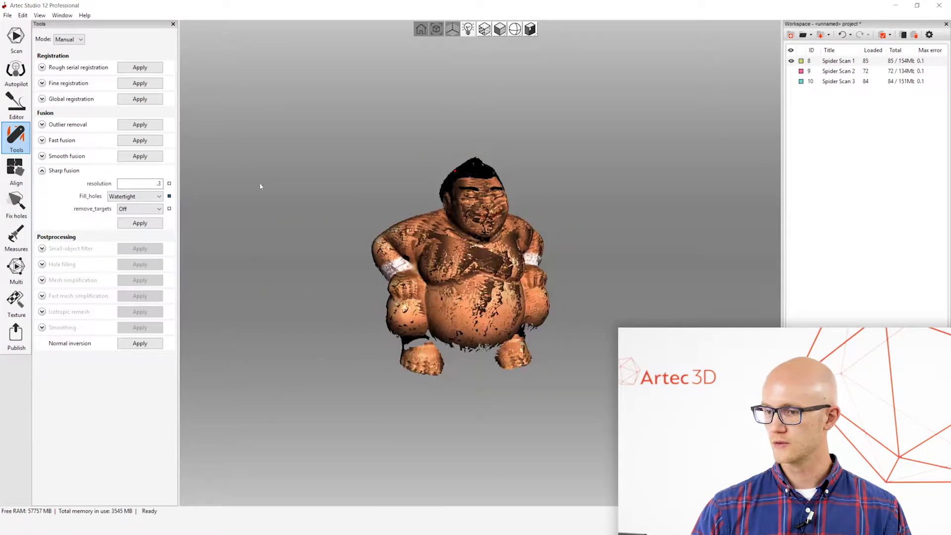
- Keep Watertight hole filling, show Spider Scans 2 and 3 again, and check the resolution value
click(134, 196)
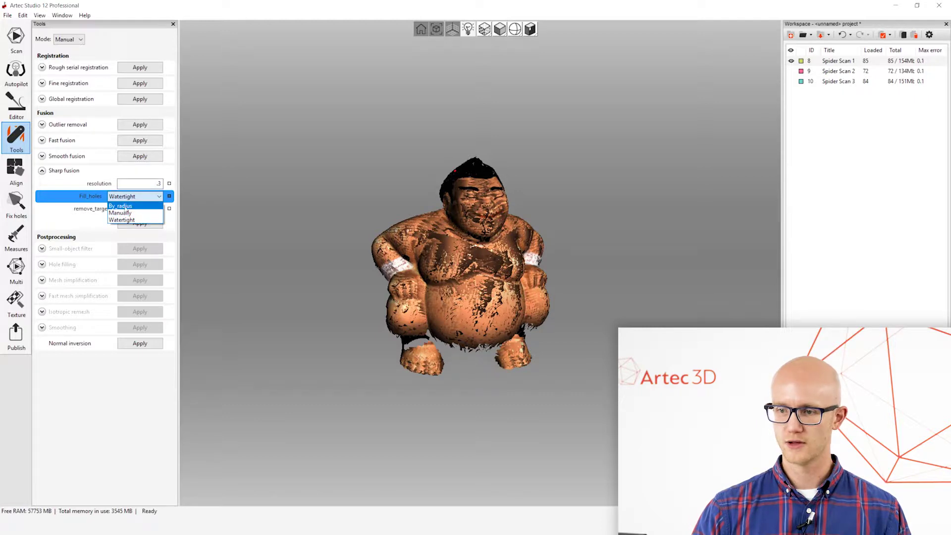
click(123, 220)
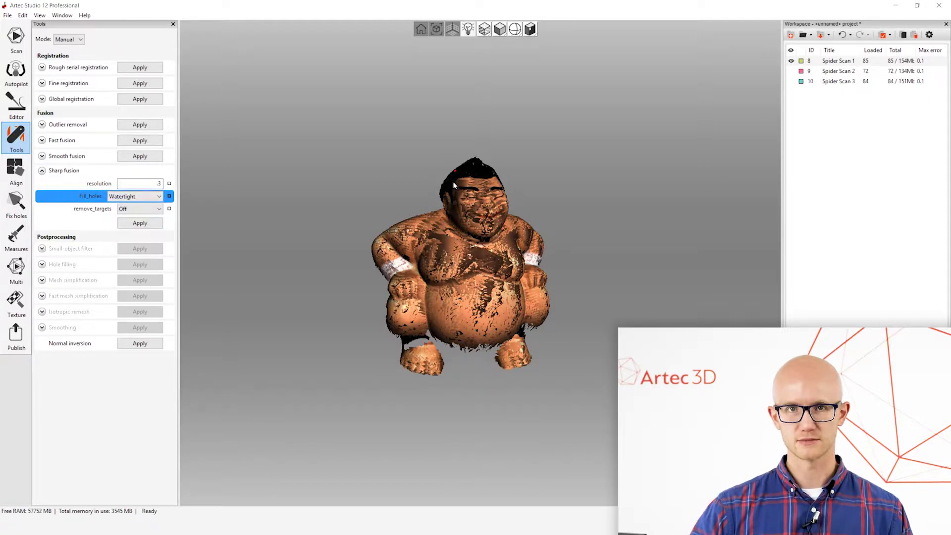
click(791, 71)
click(791, 82)
drag(438, 239, 431, 297)
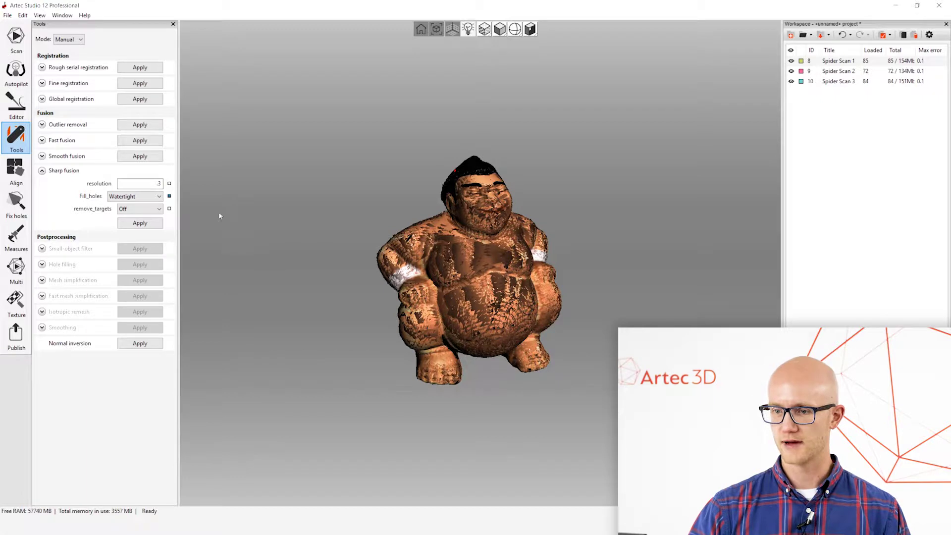
click(144, 184)
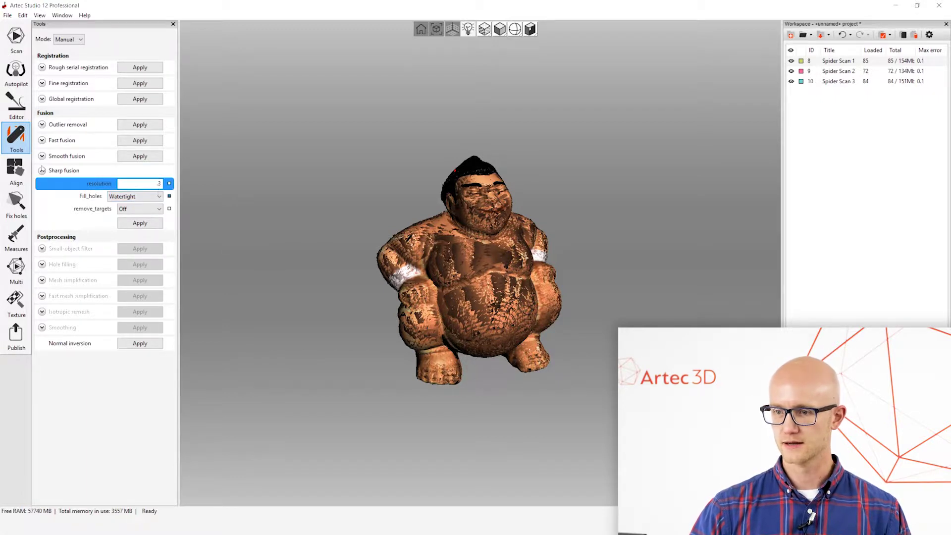
drag(313, 220, 329, 245)
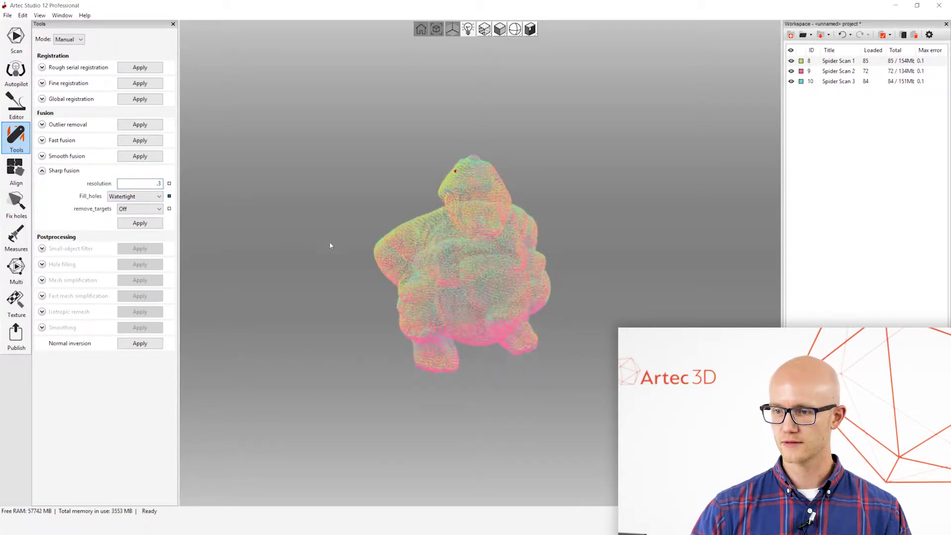
- Run Sharp fusion on the three scans, then orbit the resulting Sharp fusion1 mesh
click(141, 224)
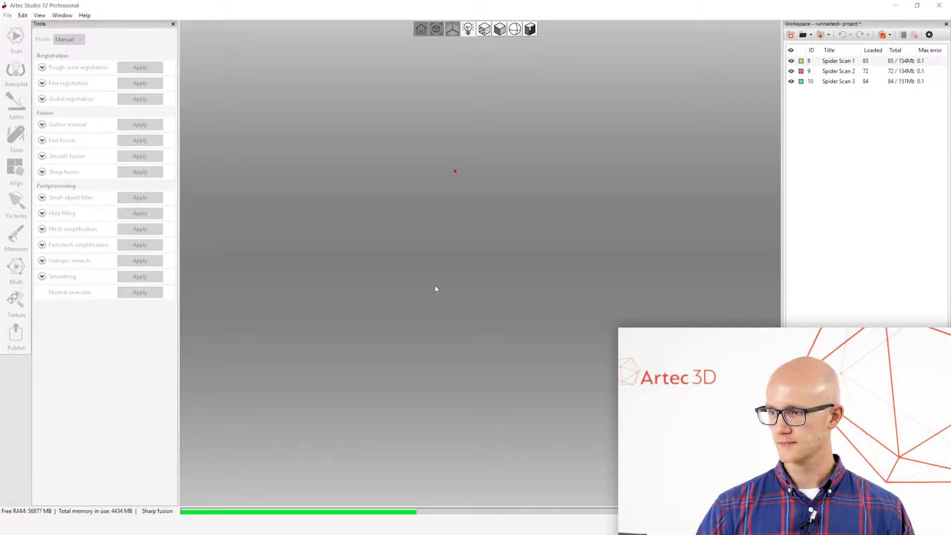
click(398, 510)
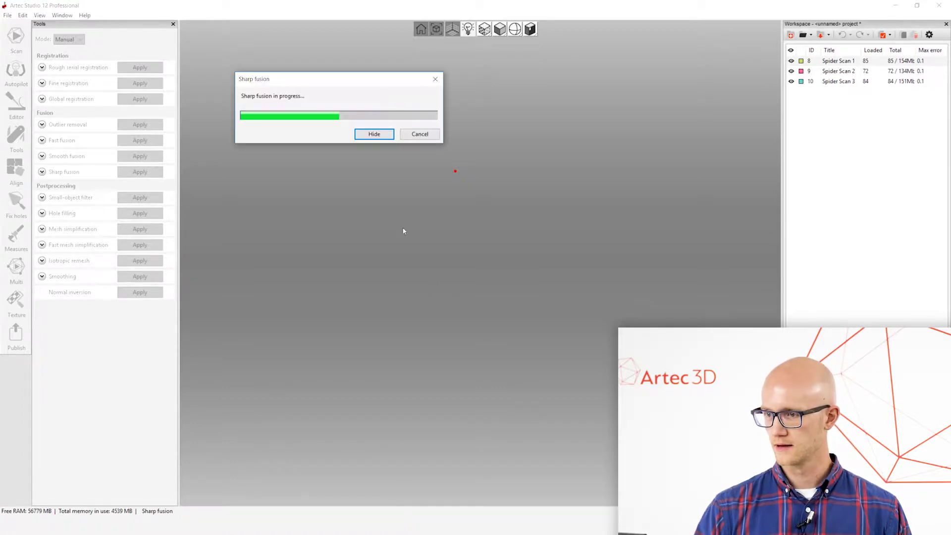
drag(346, 78, 318, 57)
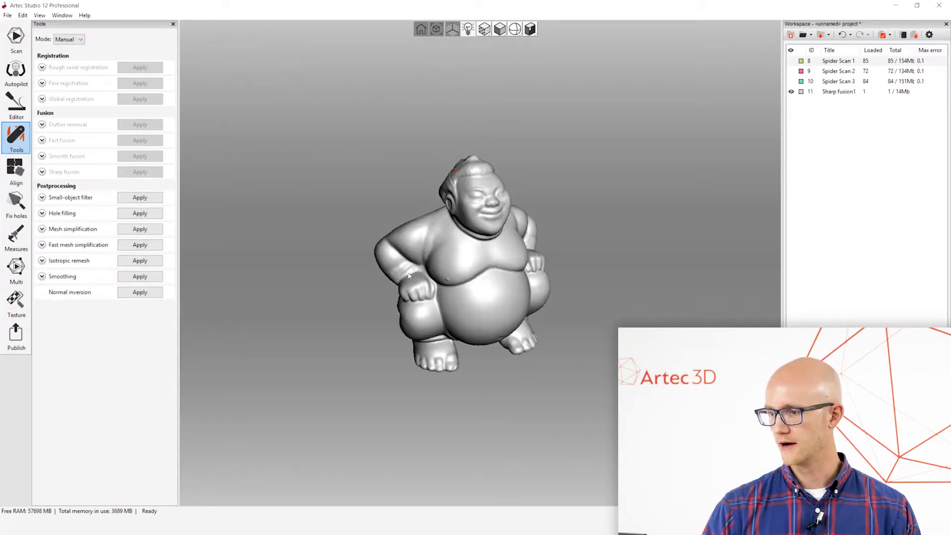
drag(531, 291, 564, 268)
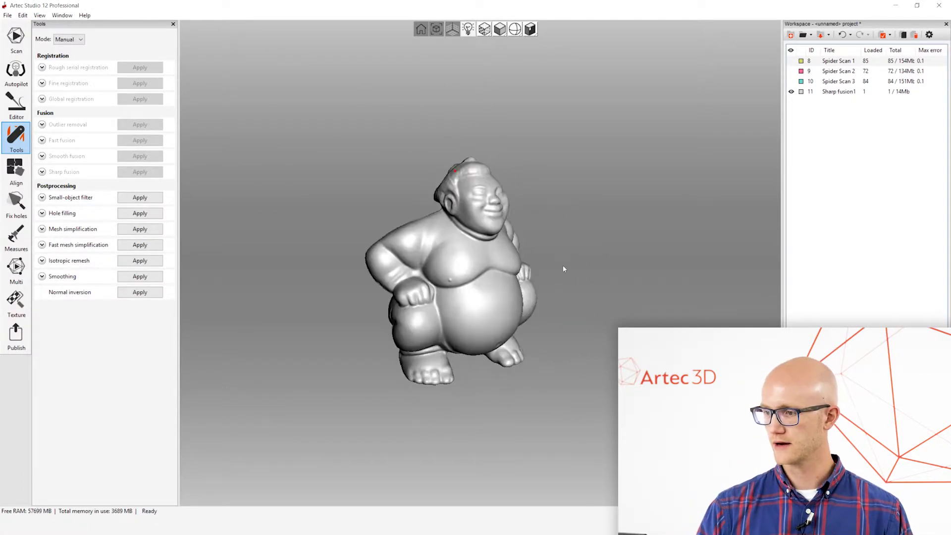
drag(560, 301, 480, 285)
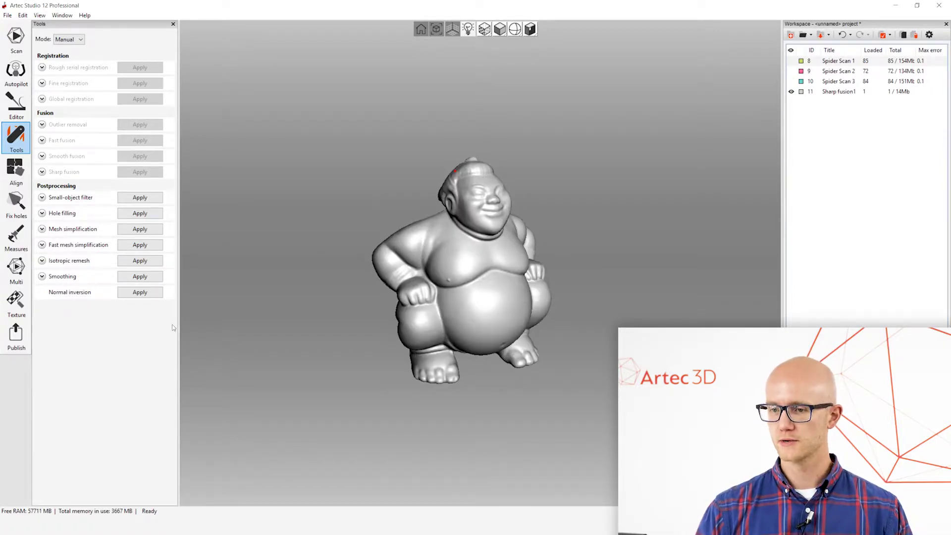
- Run the Small-object filter on Sharp fusion1 in Leave_biggest_object mode
click(47, 199)
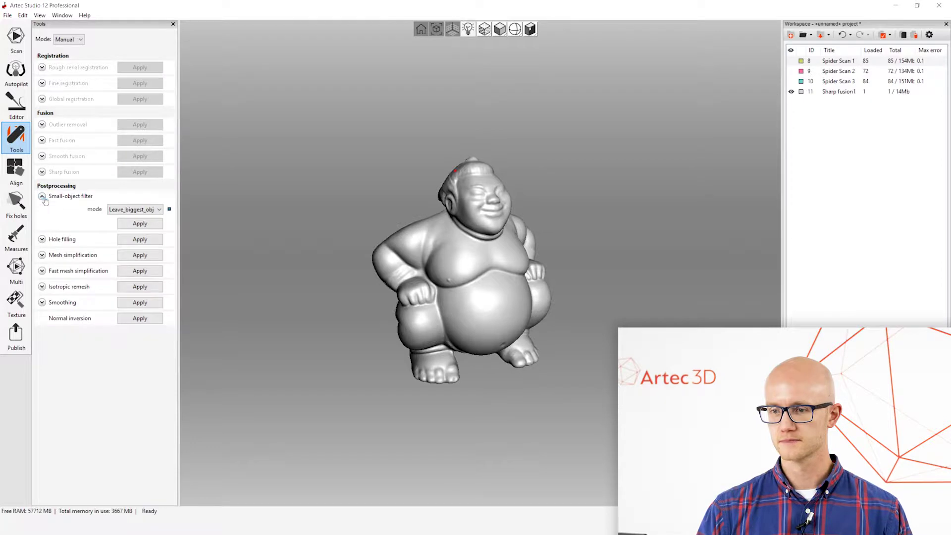
click(132, 211)
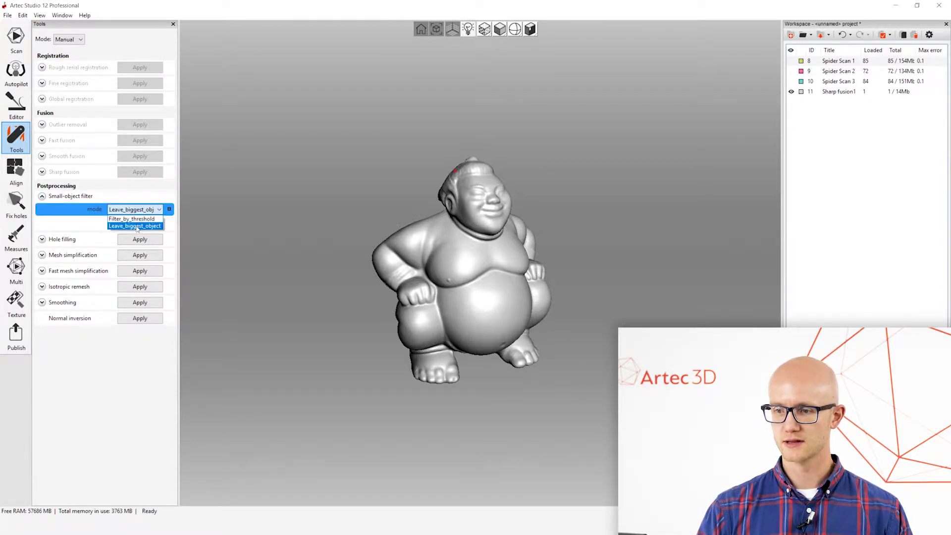
click(137, 228)
click(148, 228)
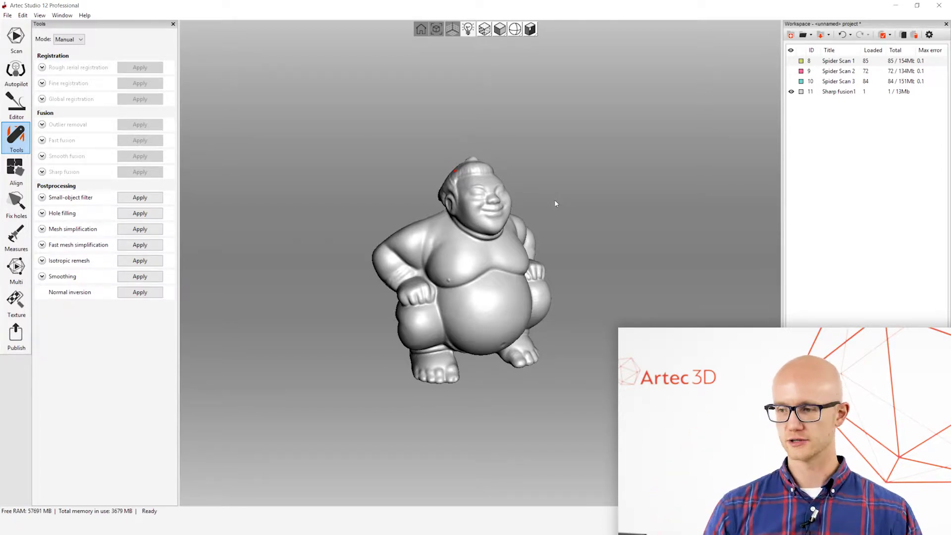
mouse_move(580, 197)
mouse_down()
mouse_move(493, 260)
mouse_move(552, 274)
mouse_move(601, 266)
mouse_up()
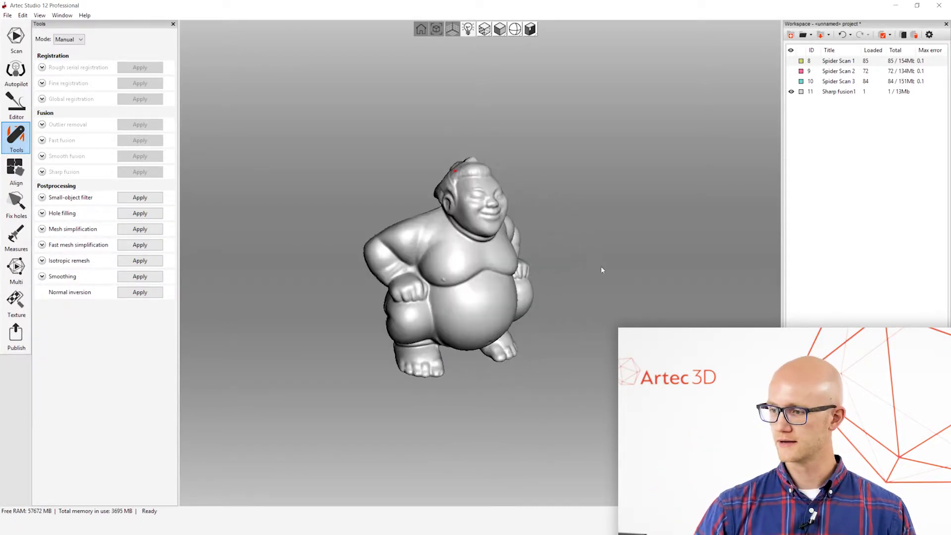
scroll(507, 224, up, 2)
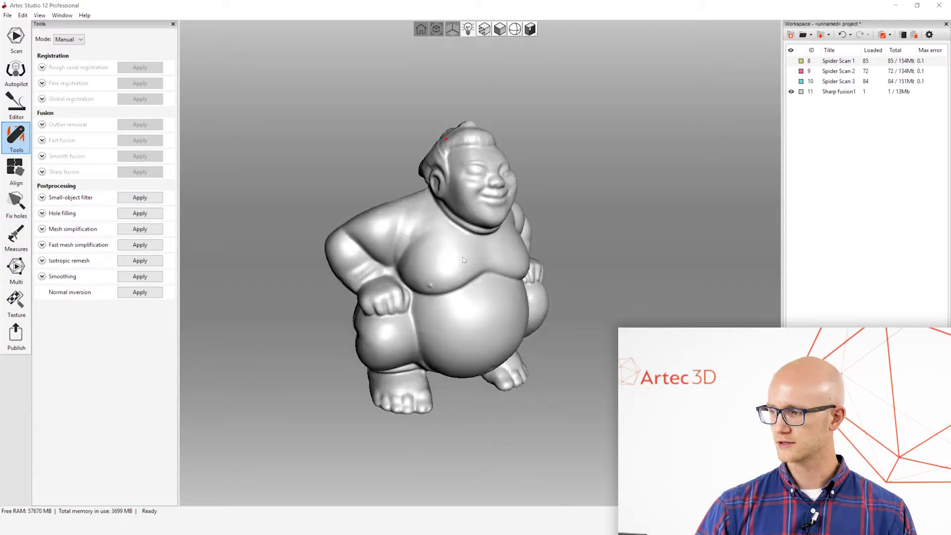
drag(689, 174, 441, 185)
drag(411, 144, 436, 267)
scroll(483, 270, up, 2)
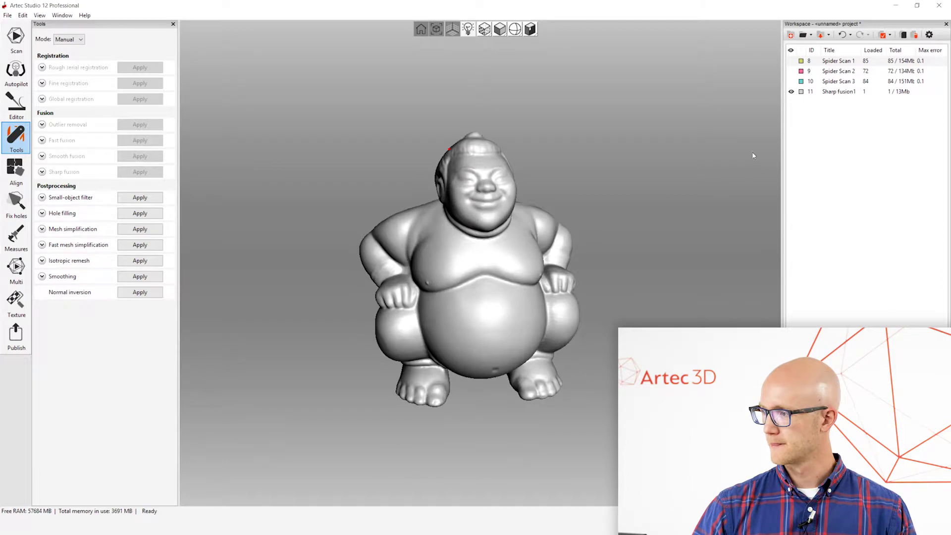
click(854, 94)
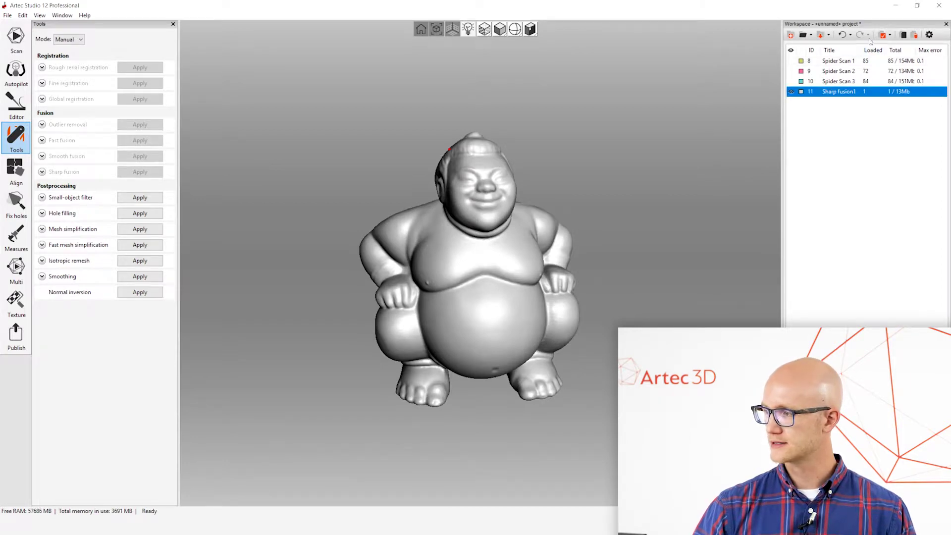
double_click(840, 95)
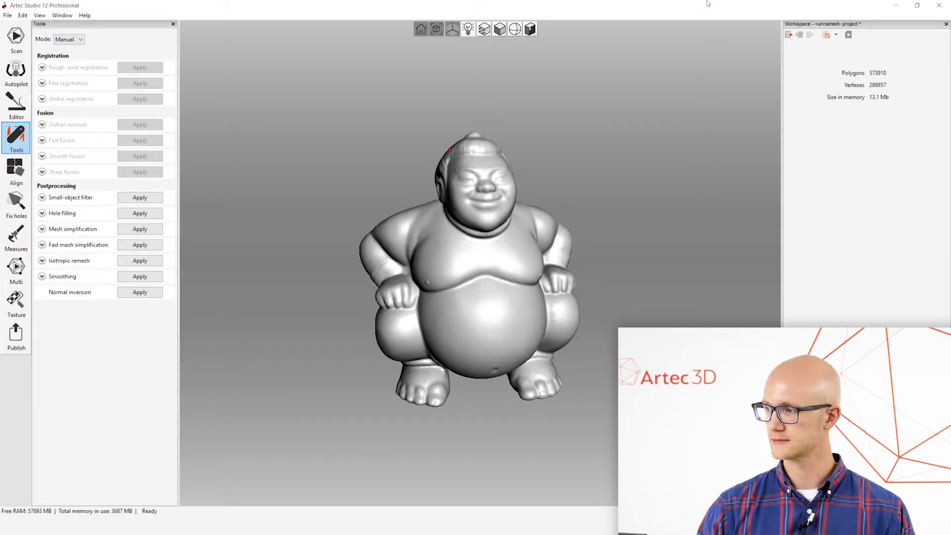
click(788, 35)
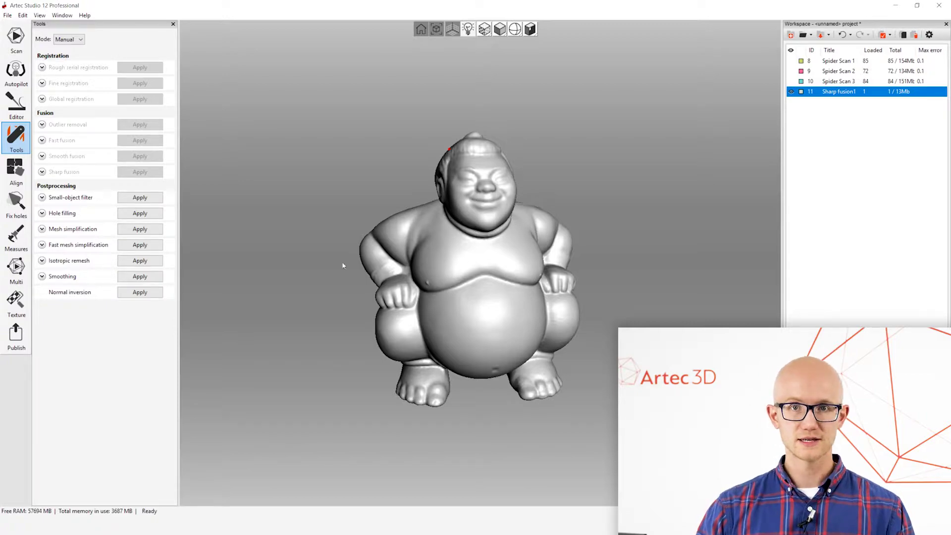
- Apply Fast mesh simplification to Sharp fusion1 with a 200000 triangle target
drag(387, 189, 375, 218)
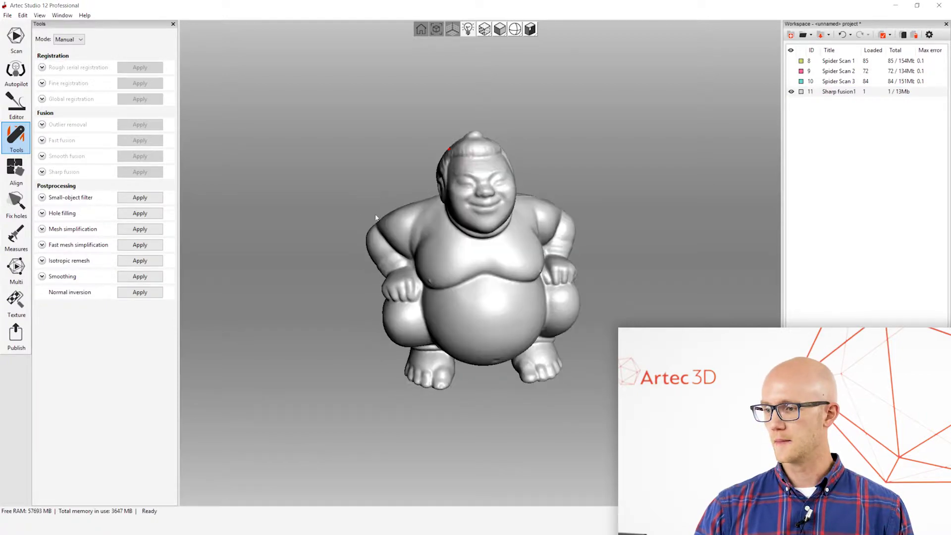
click(42, 245)
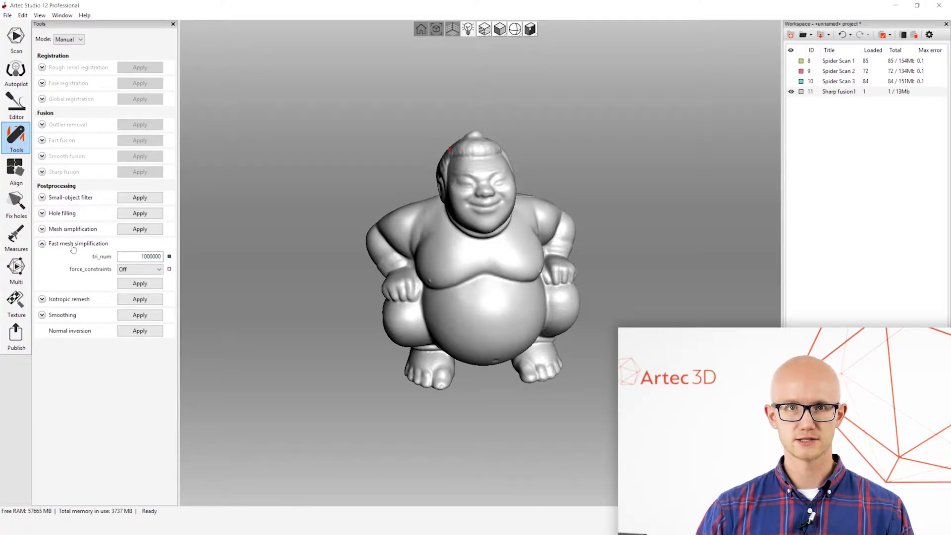
click(141, 256)
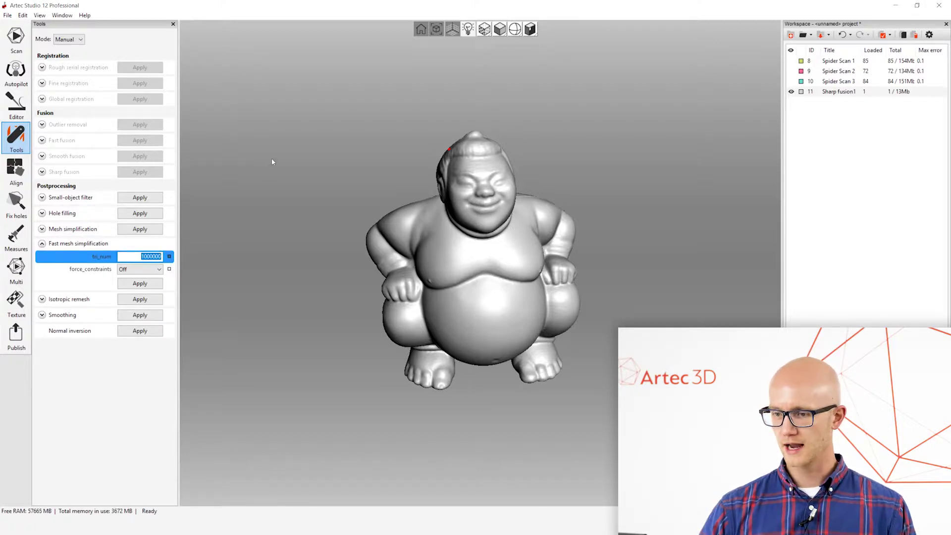
text(20)
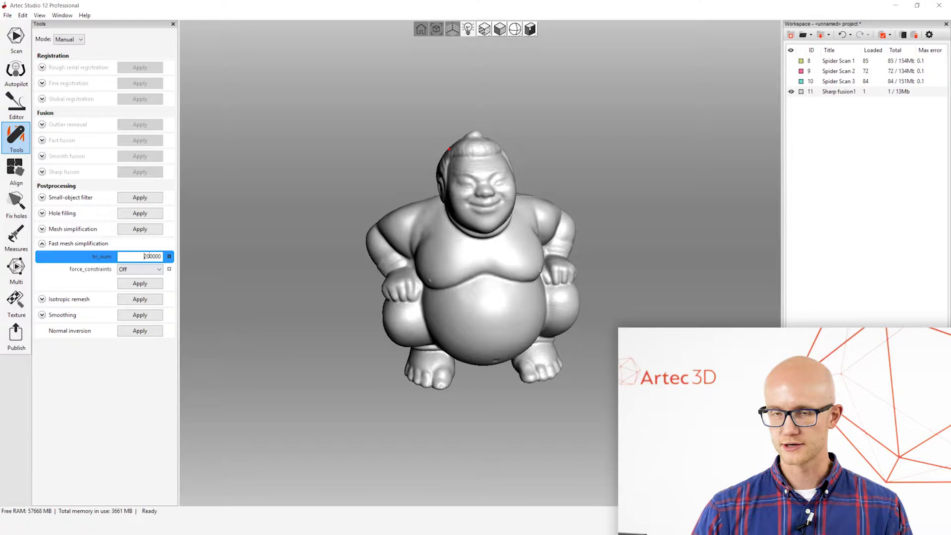
click(141, 283)
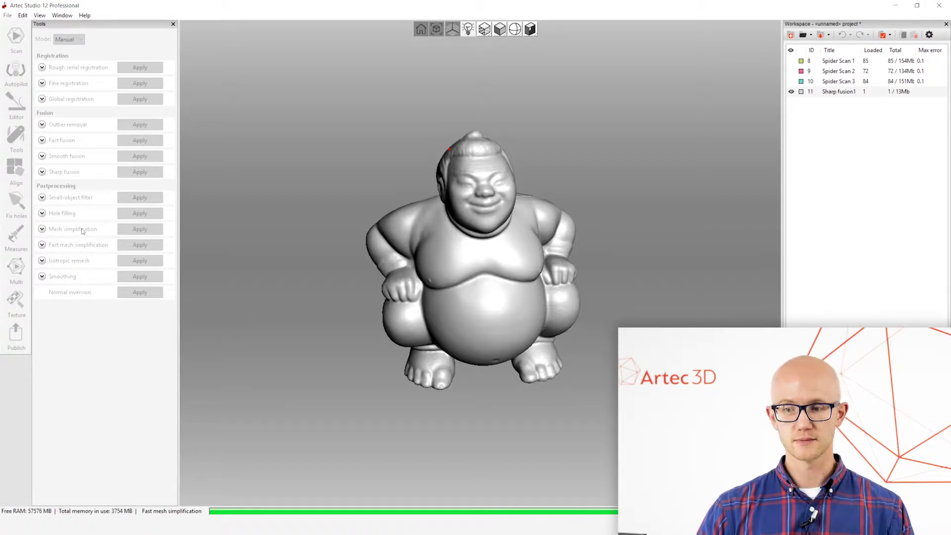
- Review Mesh simplification's accuracy stop condition (error 0.01), then check the mesh's polygon count
click(43, 228)
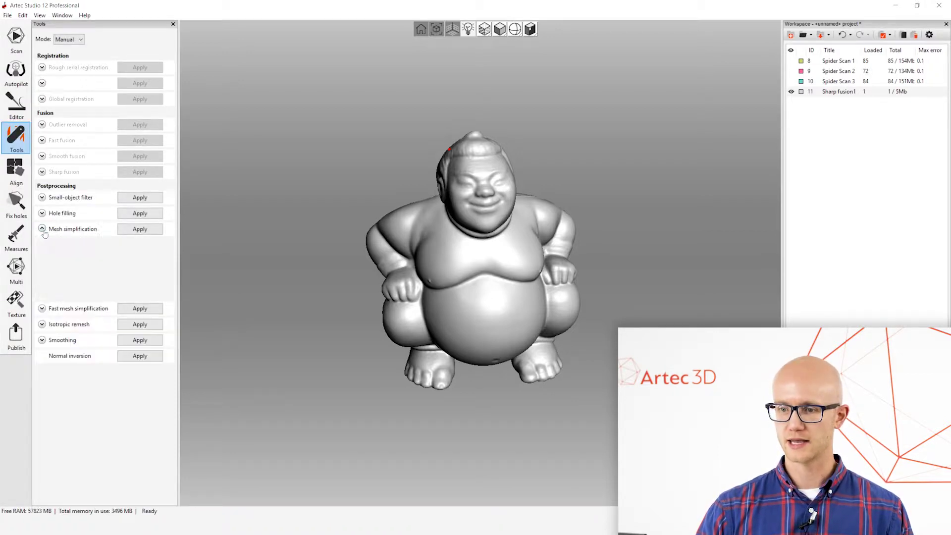
click(120, 242)
click(128, 254)
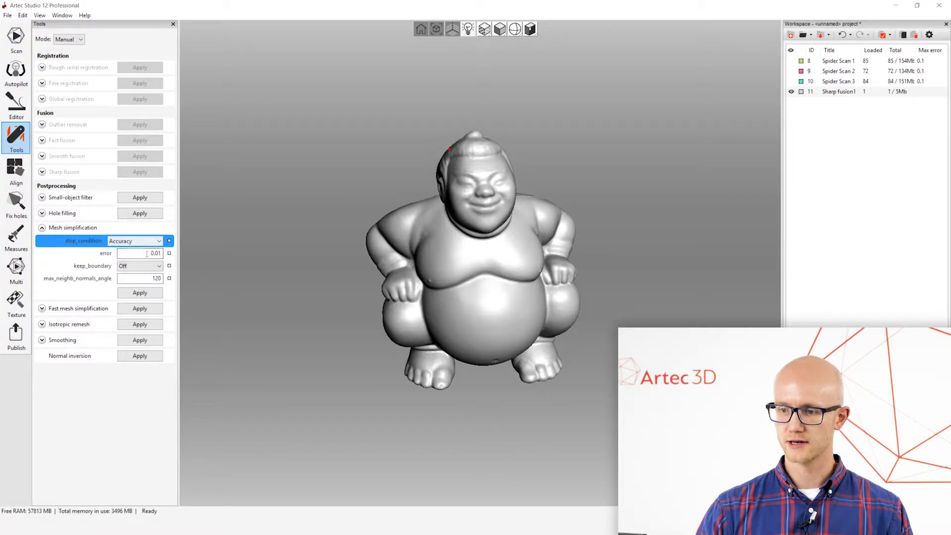
click(143, 253)
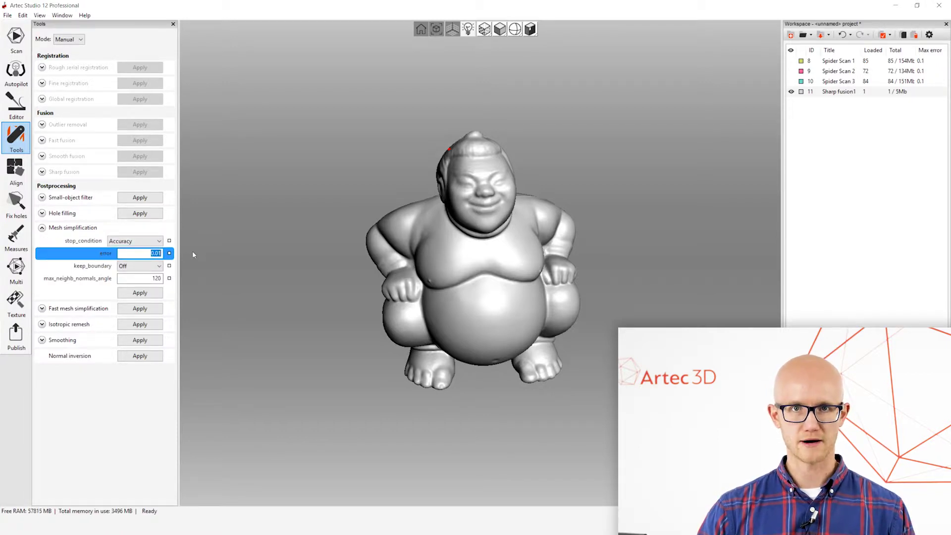
click(136, 251)
drag(136, 251, 215, 262)
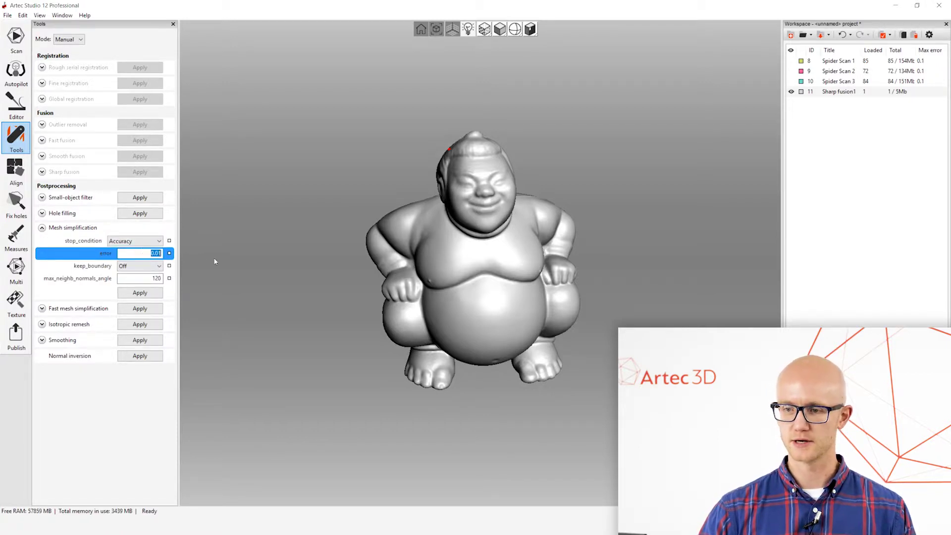
click(42, 227)
drag(301, 279, 495, 257)
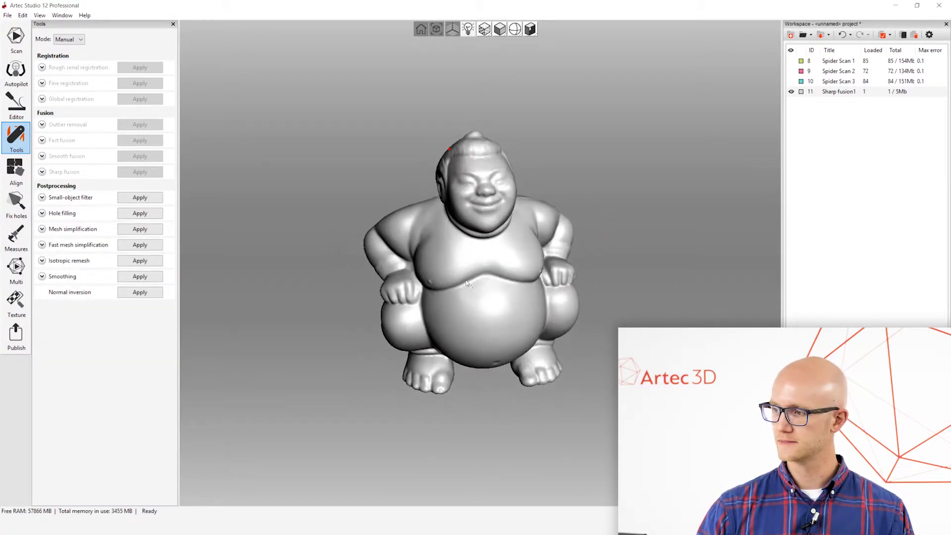
double_click(847, 92)
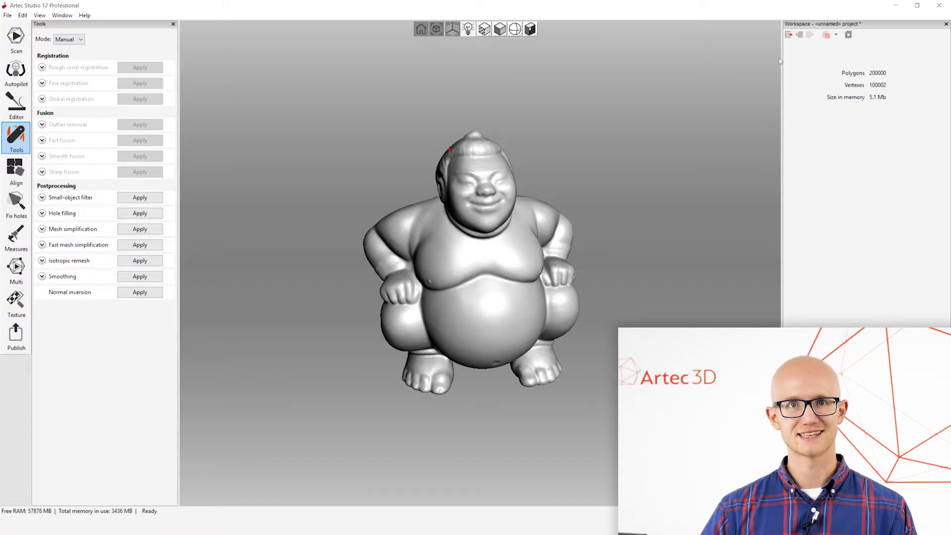
- Restore the workspace scan list and orbit the simplified sumo from front to back
click(789, 35)
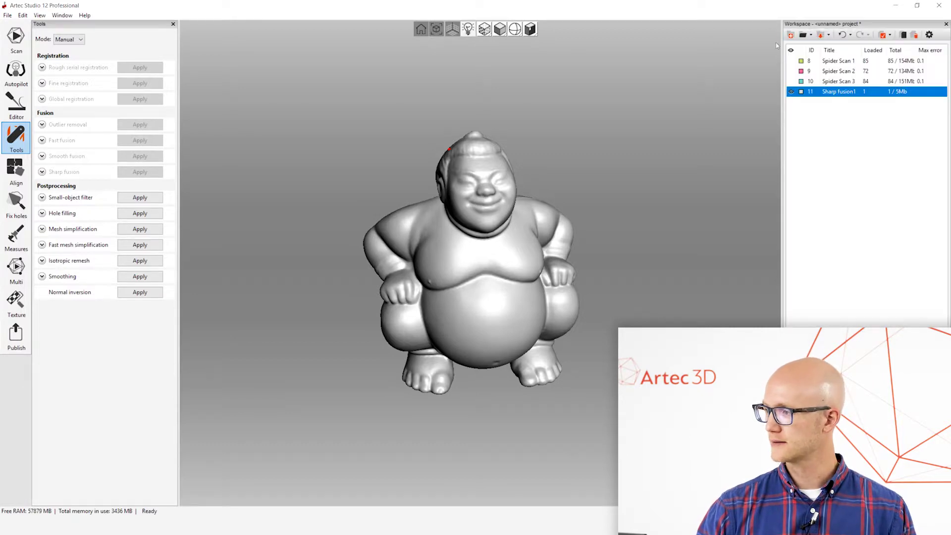
drag(506, 220, 367, 249)
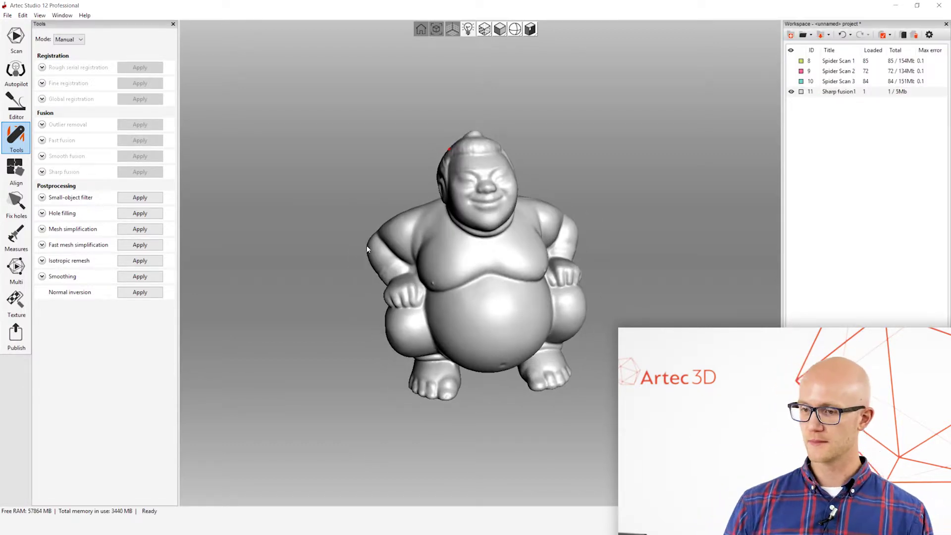
drag(286, 223, 329, 214)
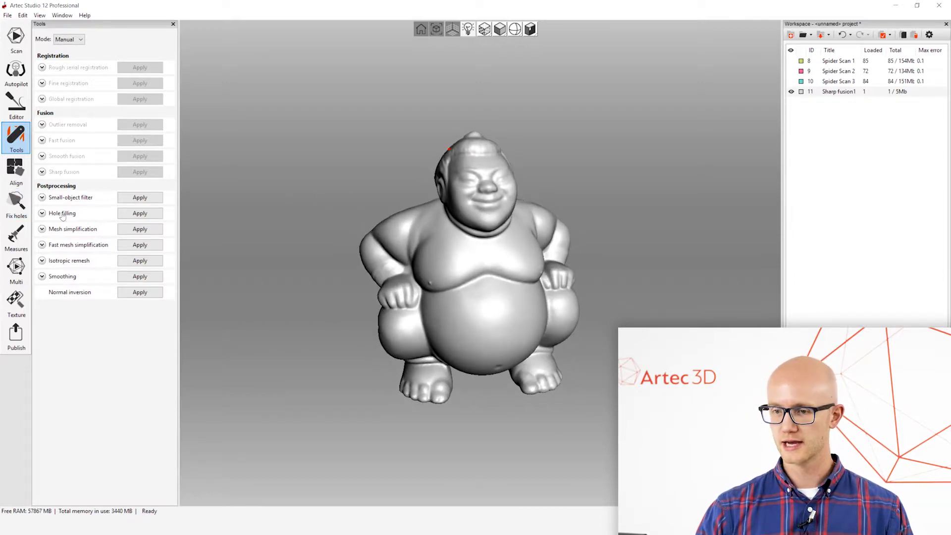
drag(492, 260, 536, 279)
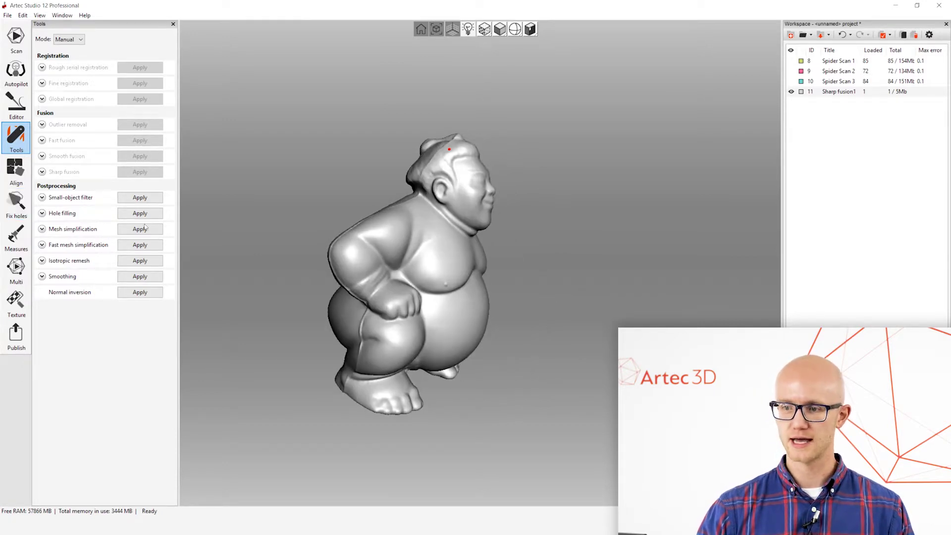
drag(415, 203, 447, 142)
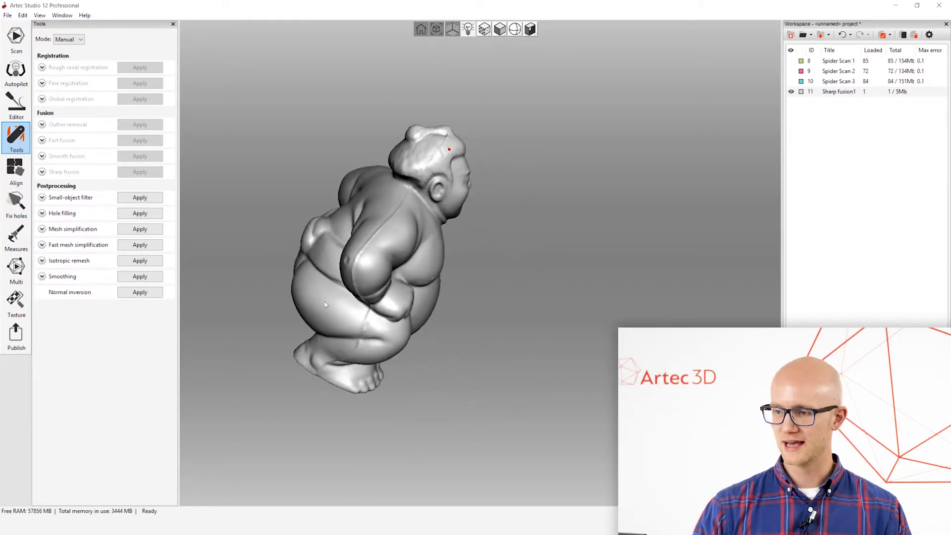
drag(518, 287, 561, 254)
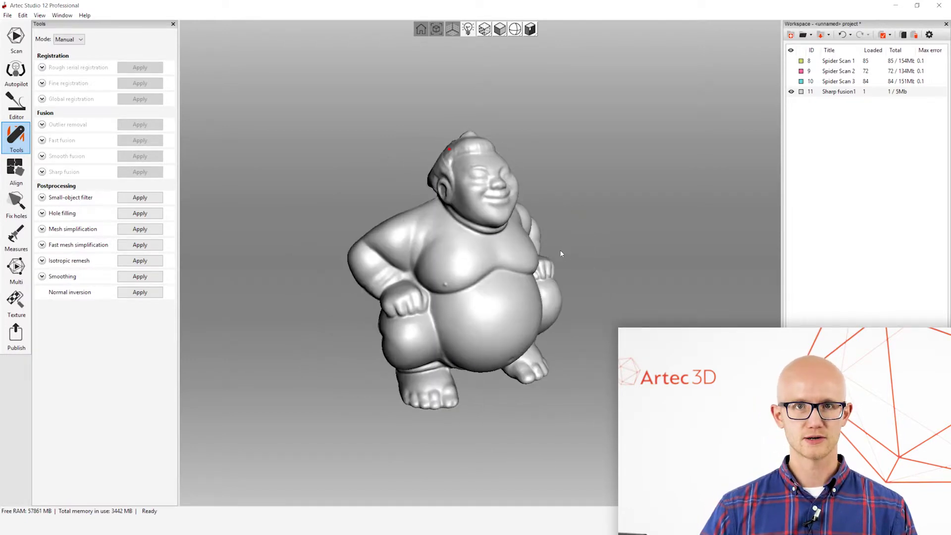
drag(619, 231, 586, 303)
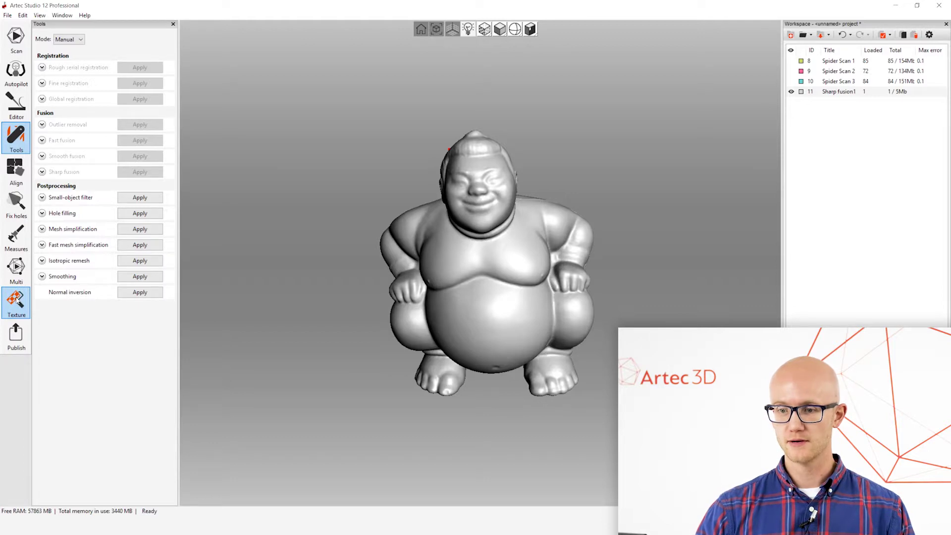
click(16, 300)
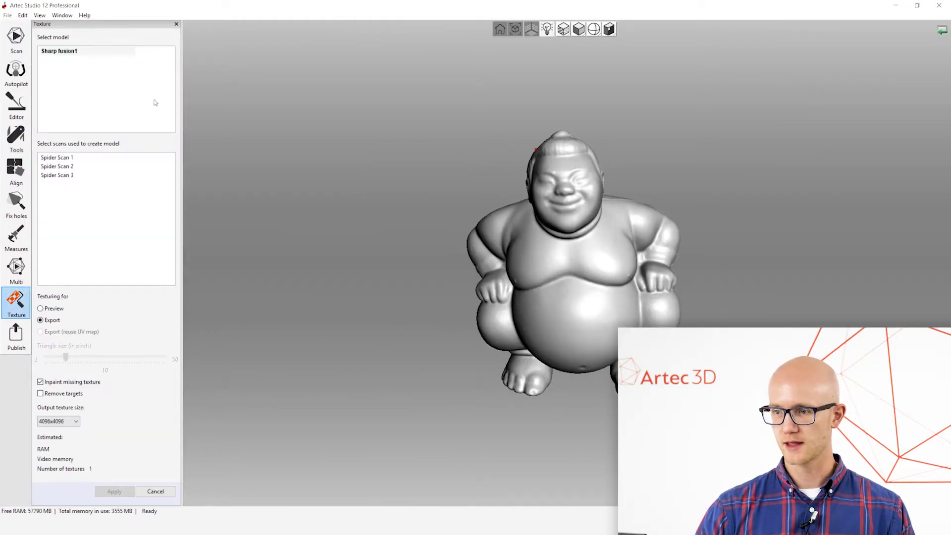
- Select Sharp fusion1 as the model and Spider Scans 1–3 as texture sources
drag(337, 223, 350, 235)
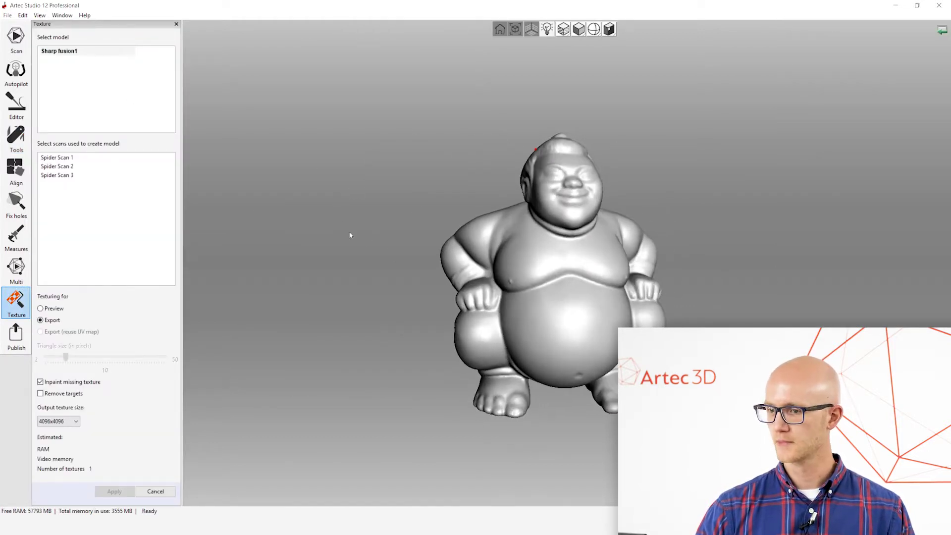
click(63, 172)
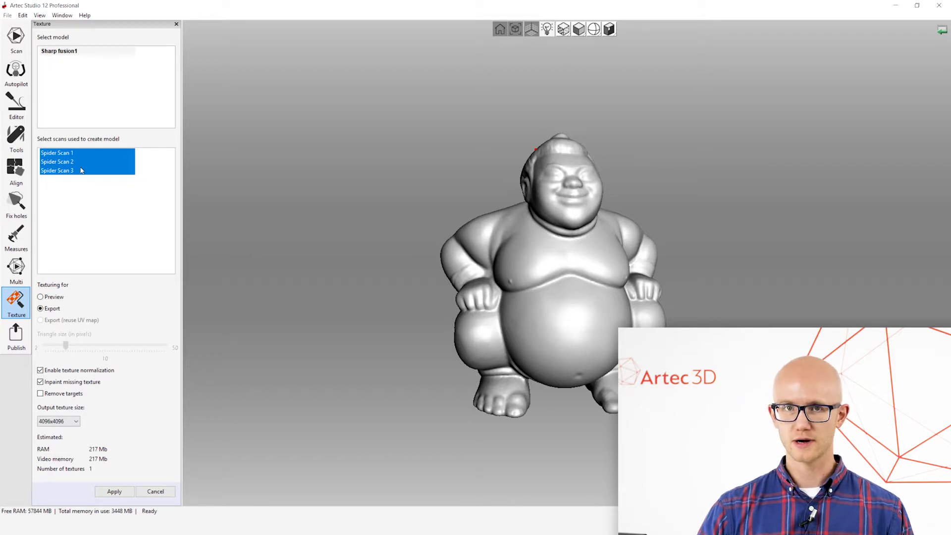
ctrl+click(53, 170)
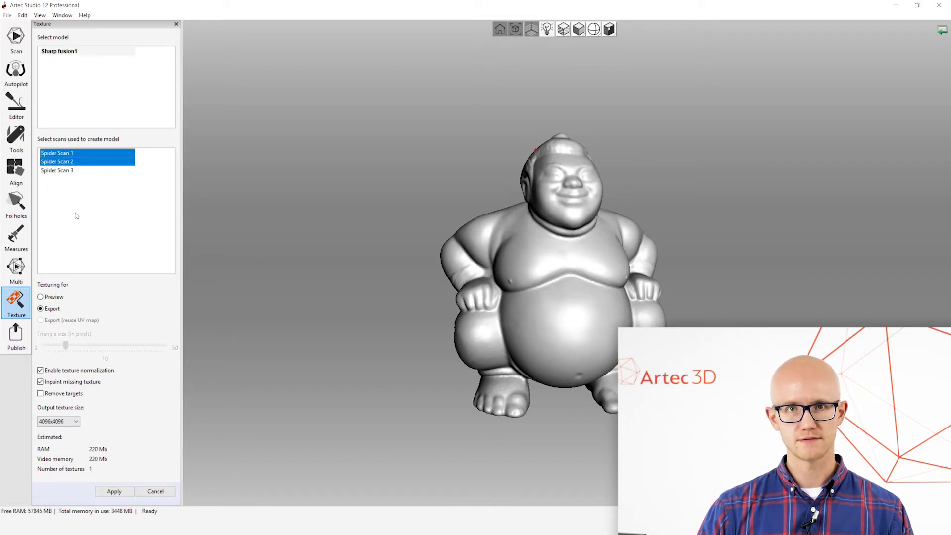
ctrl+click(63, 172)
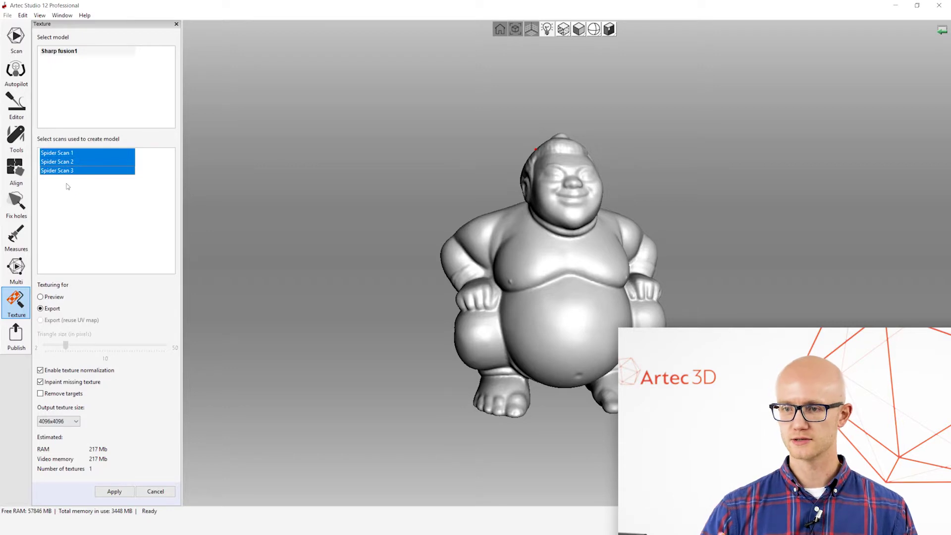
click(78, 52)
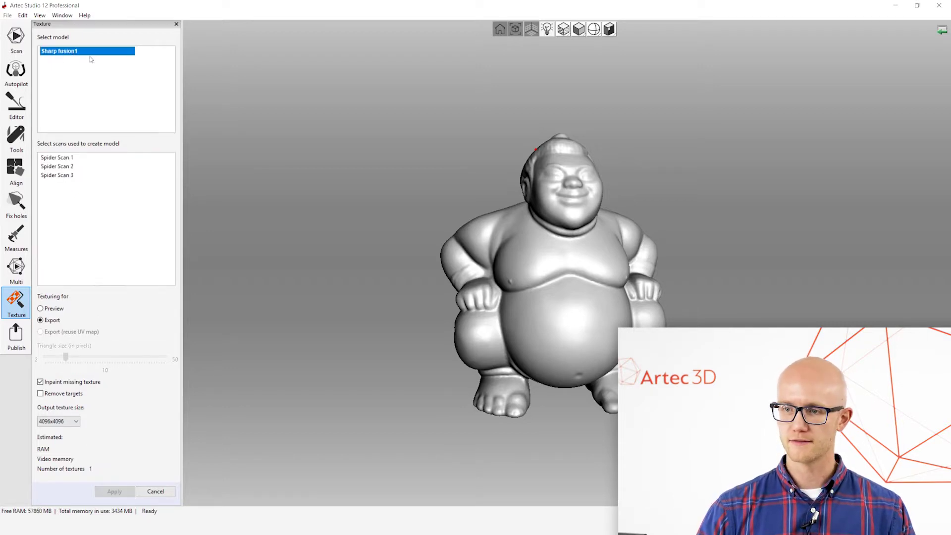
click(63, 158)
ctrl+click(65, 162)
ctrl+click(65, 170)
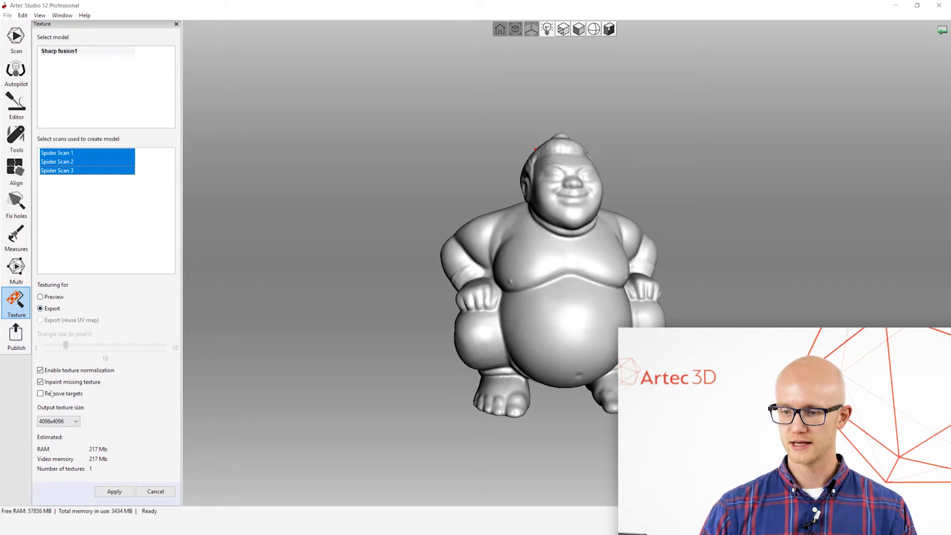
- Keep the 4096x4096 output texture size and start texturing
click(71, 425)
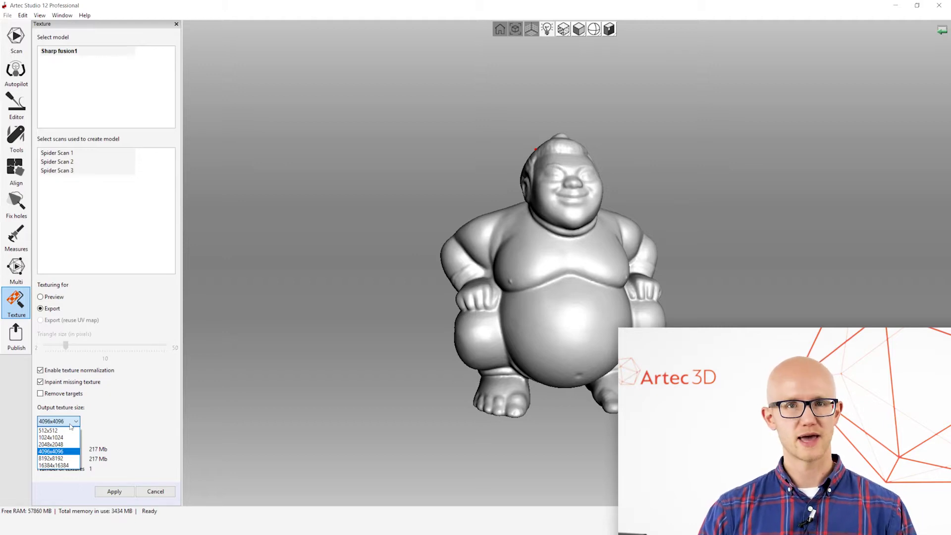
click(74, 424)
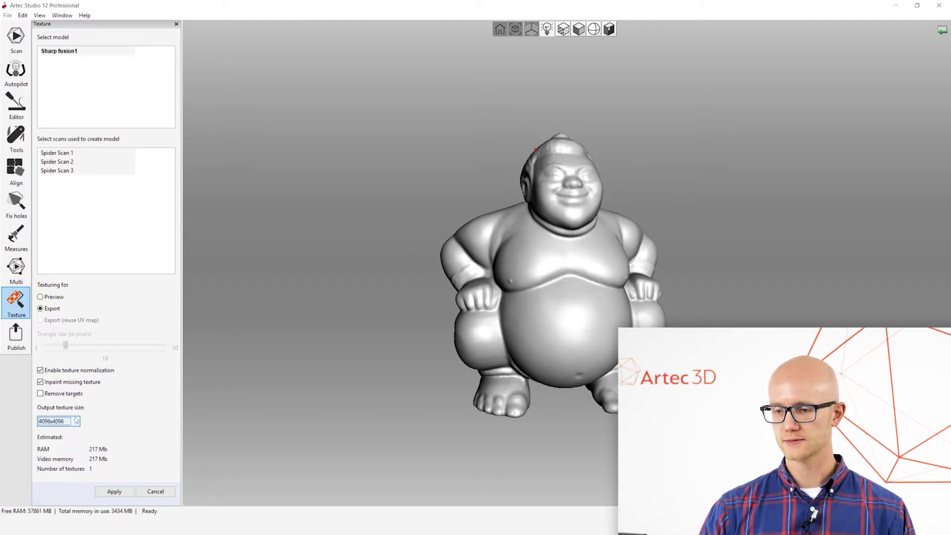
click(115, 492)
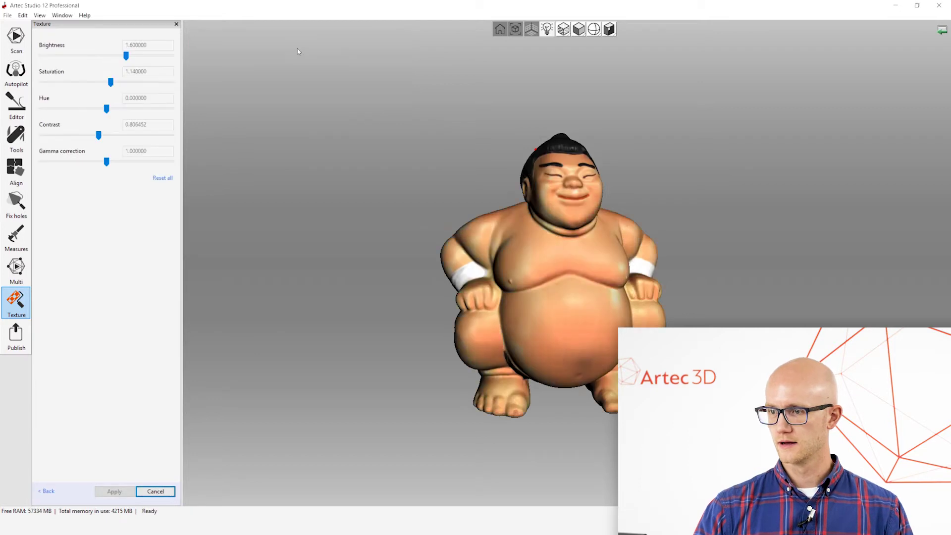
- Preview brightness changes, return texture brightness to 1.6, and apply the texture adjustments
drag(664, 193, 438, 242)
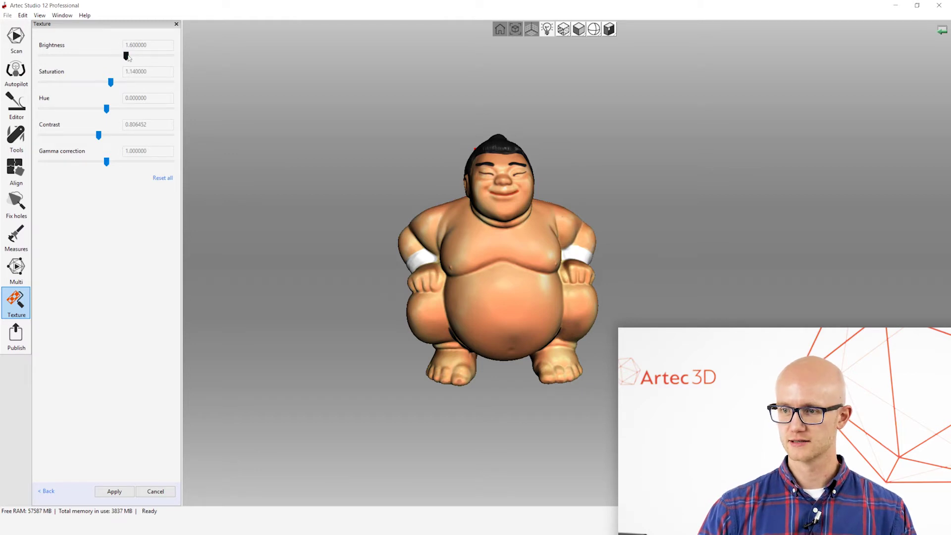
mouse_move(126, 55)
mouse_down()
mouse_move(103, 57)
mouse_move(127, 62)
mouse_up()
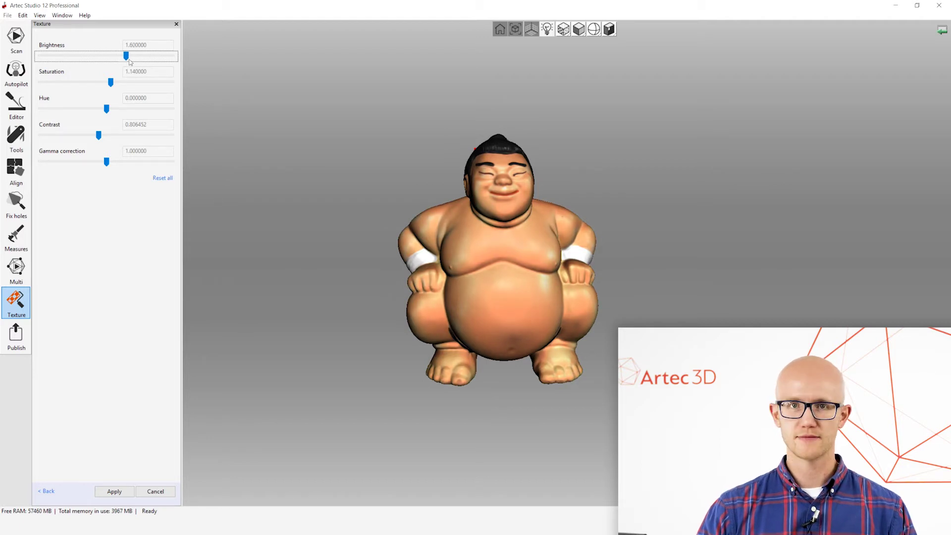
drag(128, 60, 126, 62)
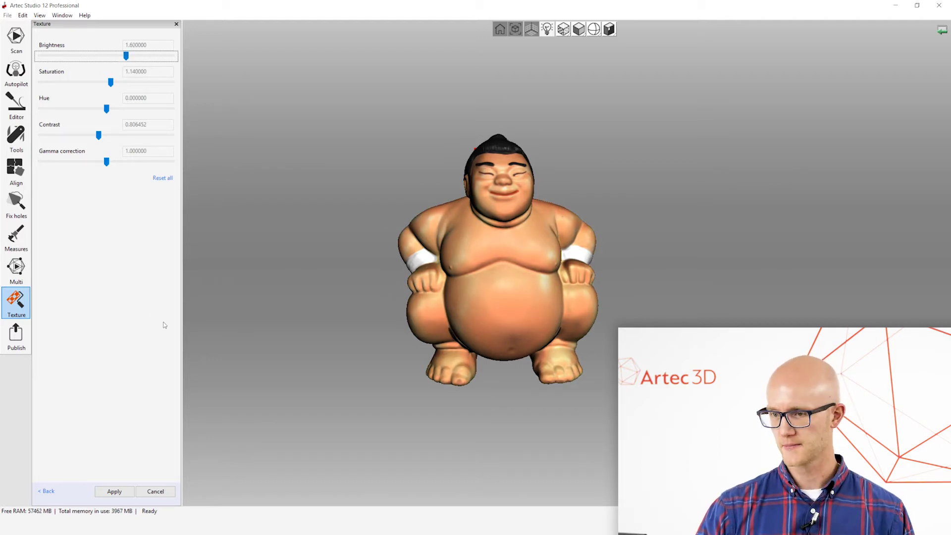
click(115, 492)
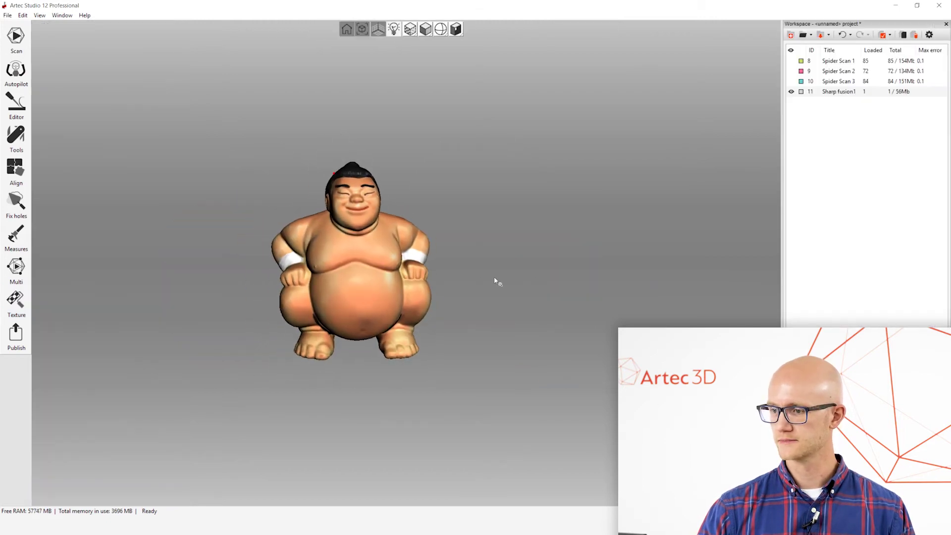
drag(364, 249, 376, 232)
click(8, 15)
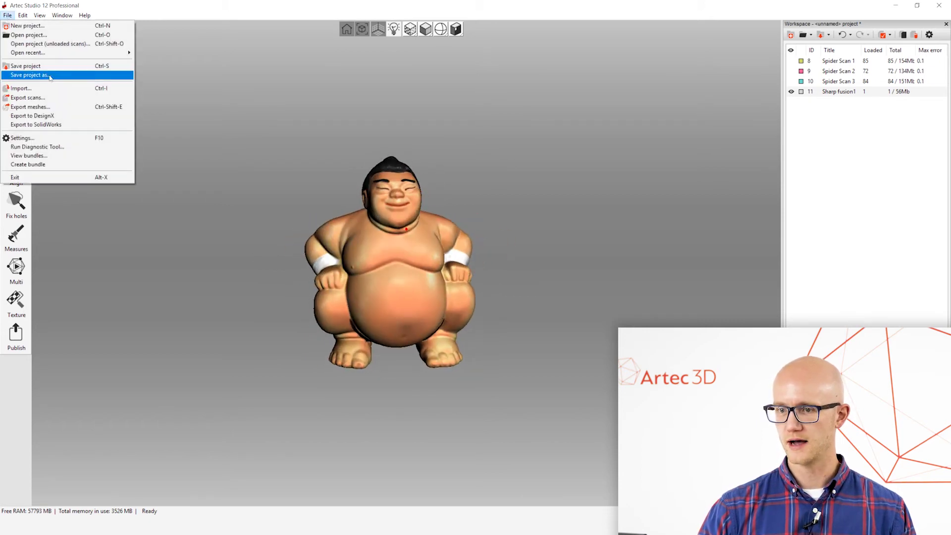
click(58, 108)
click(57, 94)
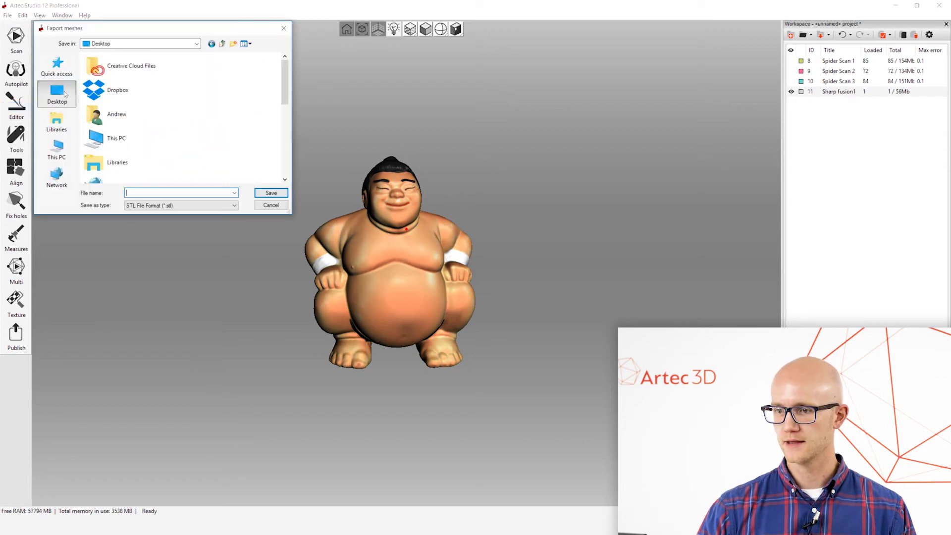
click(173, 205)
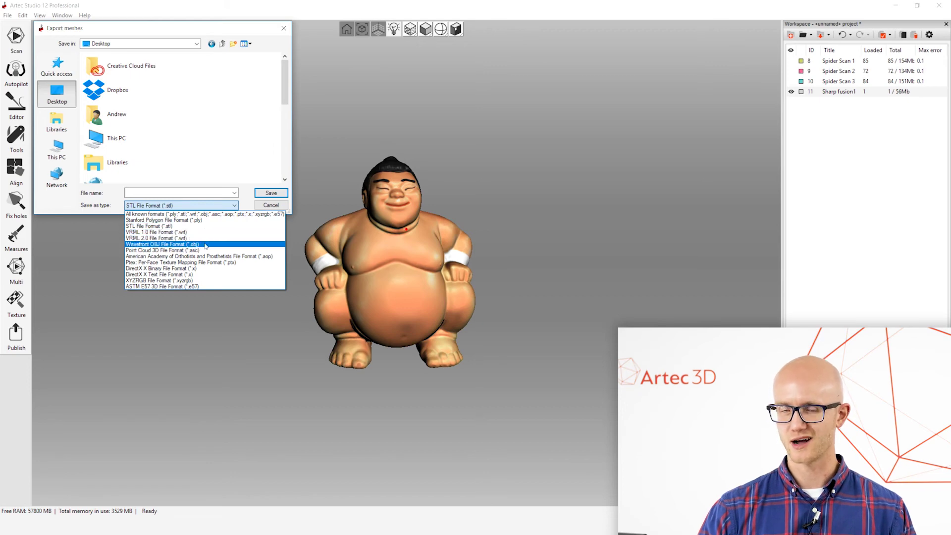
click(214, 151)
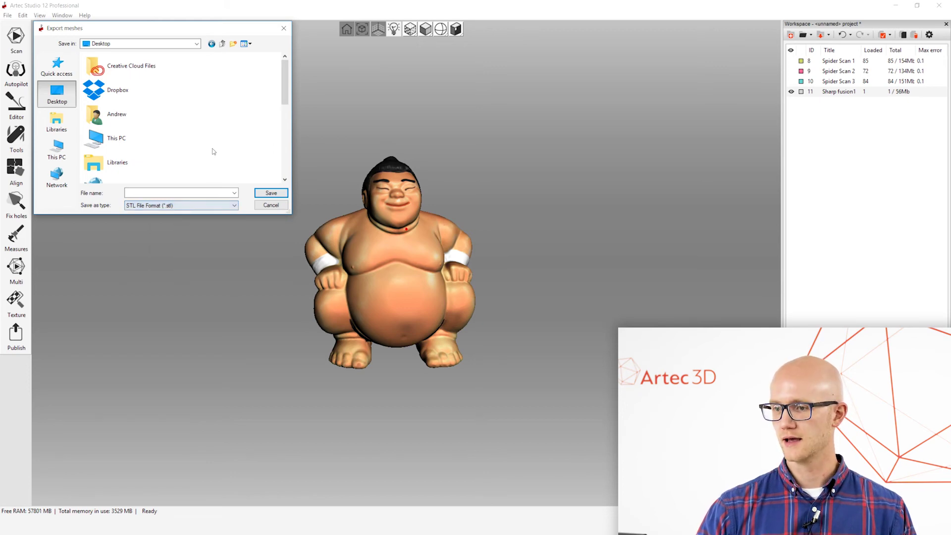
click(271, 206)
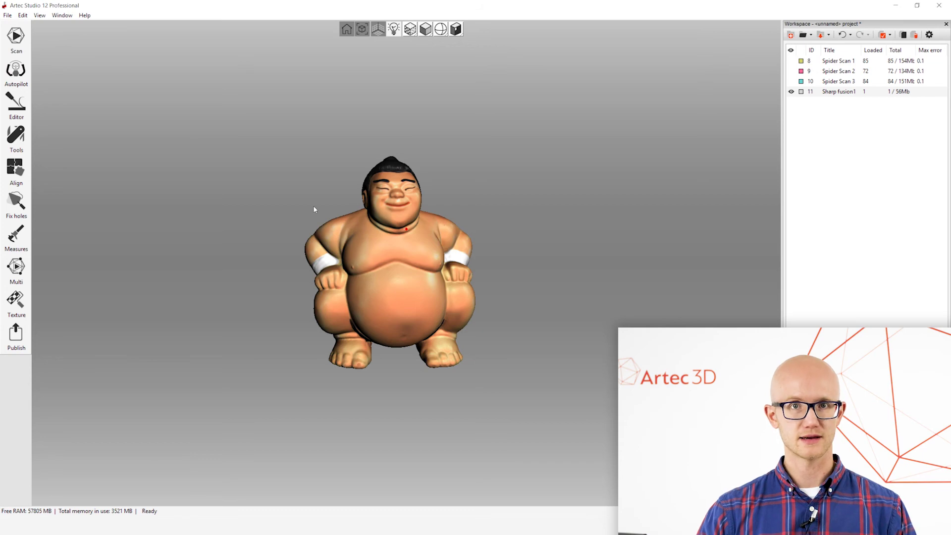
drag(356, 182, 342, 188)
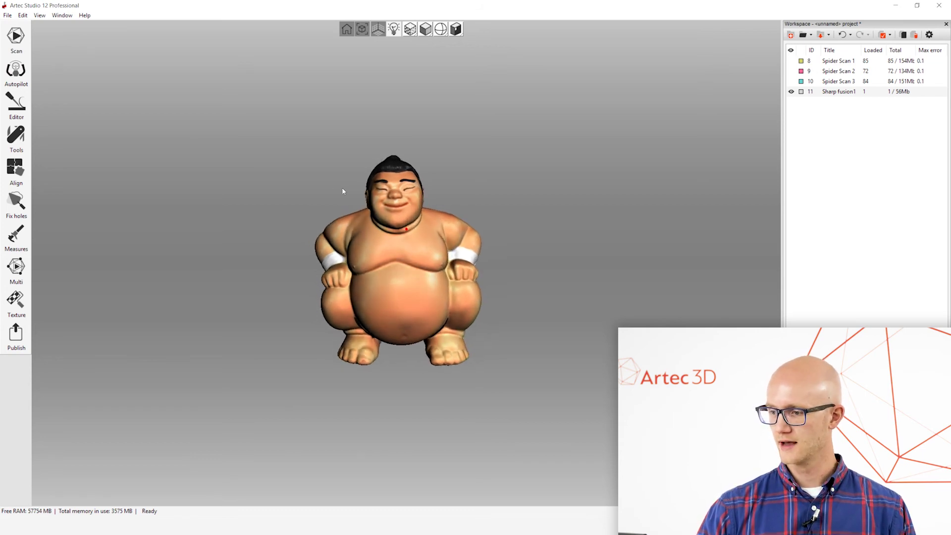